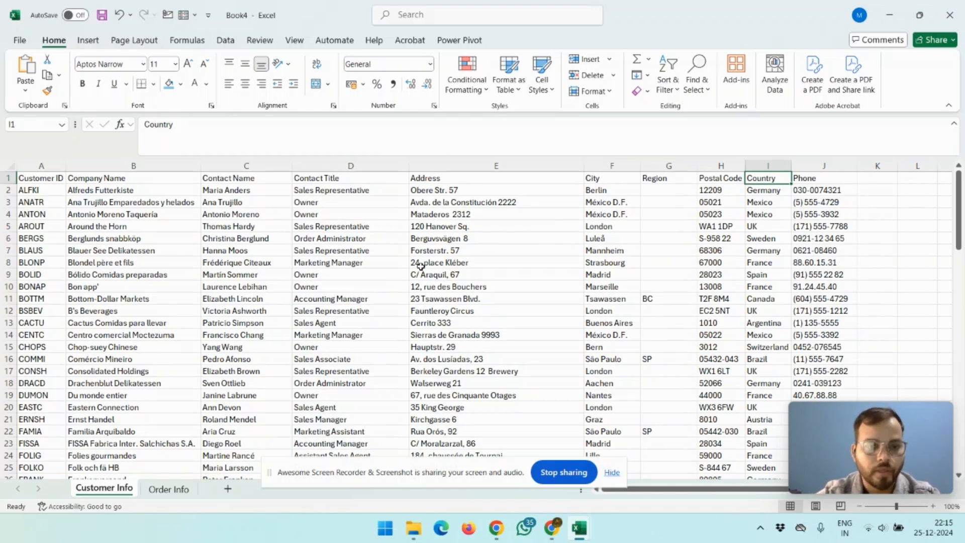
Format the header row A1:J1 of the Customer Info sheet with bold white text on a blue fill
{"action": "key", "text": "Home"}
{"action": "key", "text": "ctrl+shift+Right"}
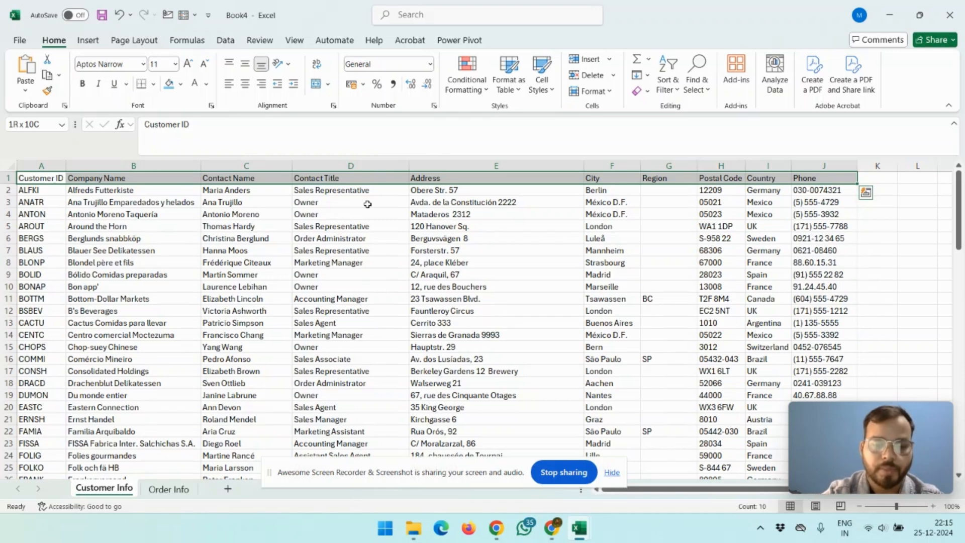
{"action": "key", "text": "ctrl+b"}
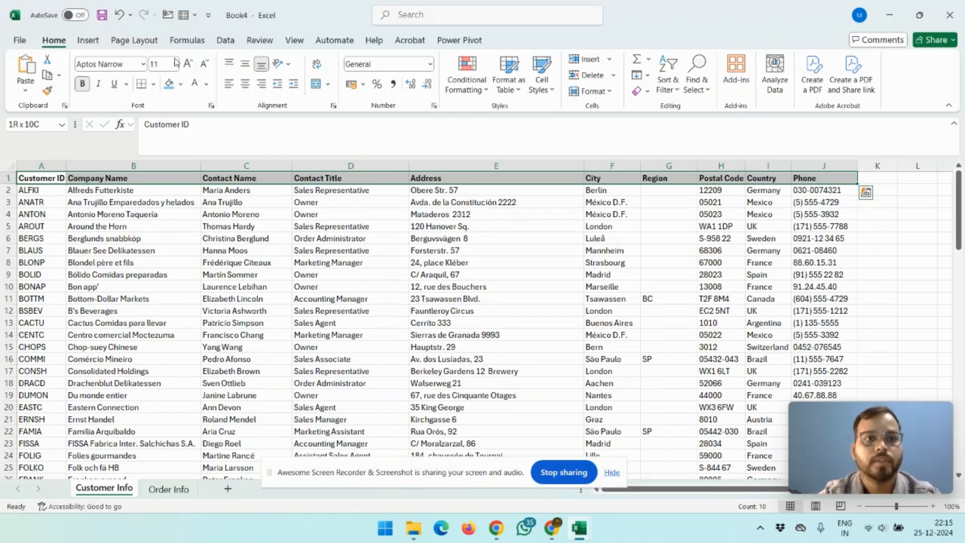
{"action": "left_click", "coordinate": [168, 83]}
{"action": "left_click", "coordinate": [197, 87]}
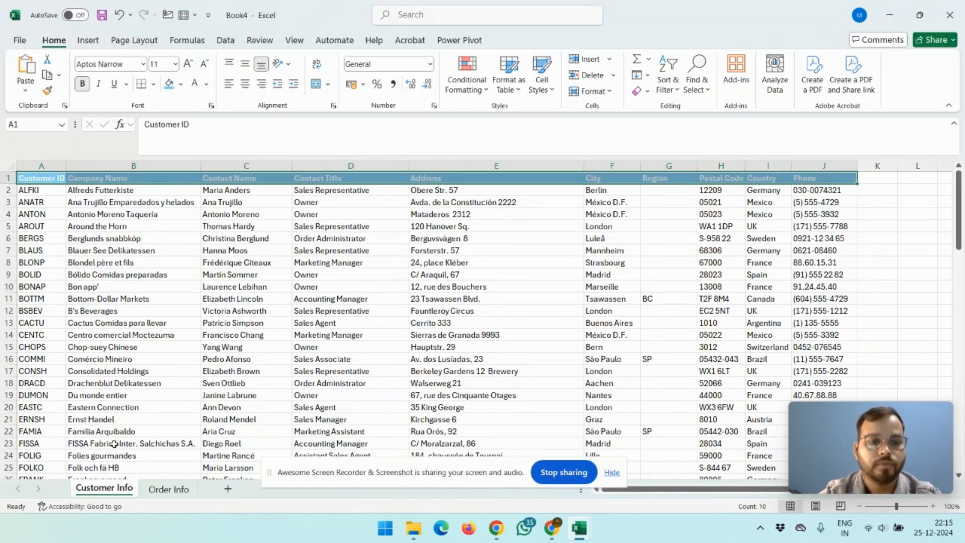
Format the header row A1:H1 of the Order Info sheet with bold white text on a blue fill
{"action": "left_click", "coordinate": [168, 490]}
{"action": "key", "text": "ctrl+shift+Right"}
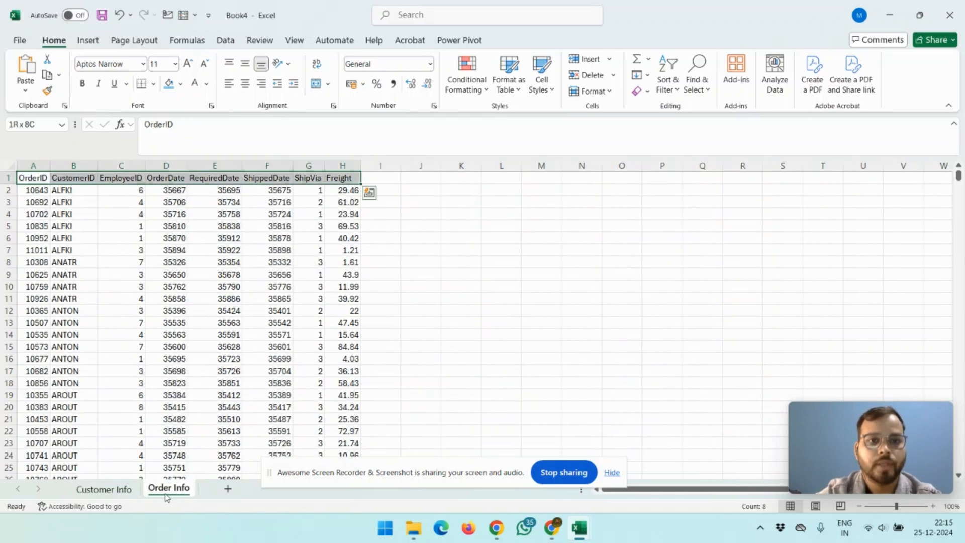
{"action": "key", "text": "ctrl+b"}
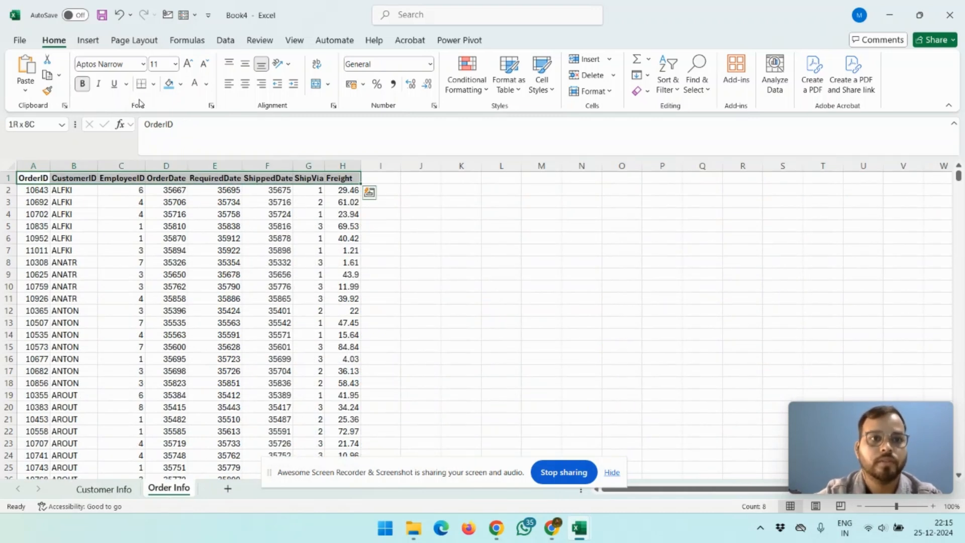
{"action": "left_click", "coordinate": [172, 83]}
{"action": "left_click", "coordinate": [196, 86]}
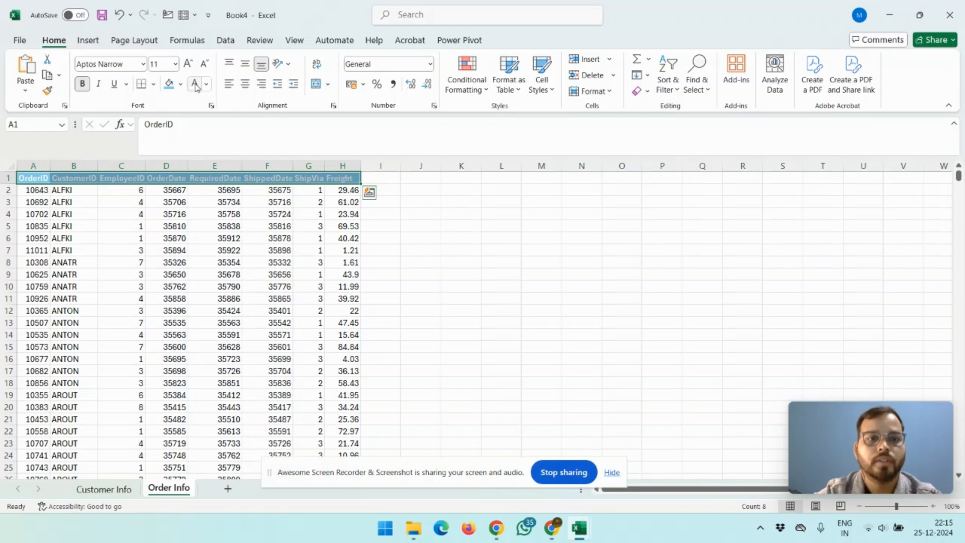
Convert the order data A1:H831 into a table with headers
{"action": "key", "text": "ctrl+shift+Down"}
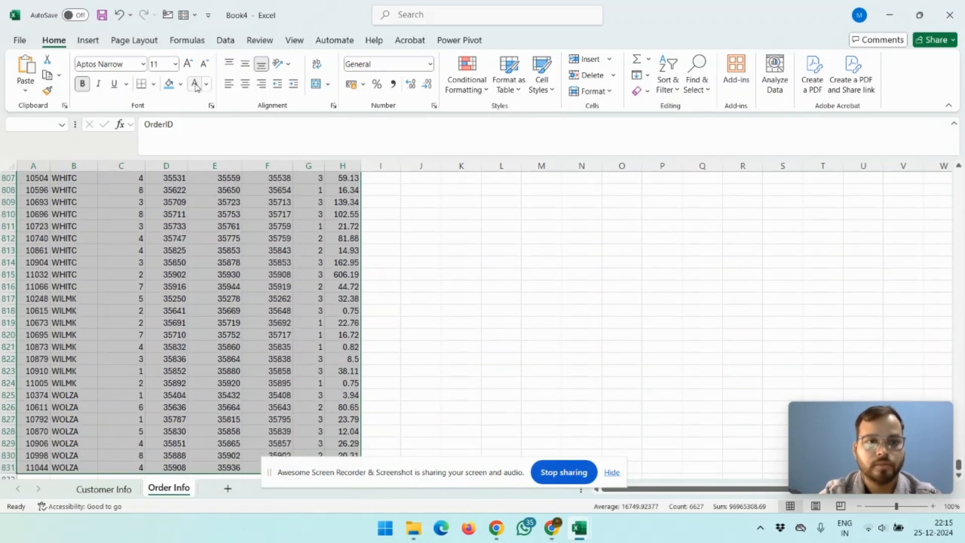
{"action": "key", "text": "ctrl+shift+Up"}
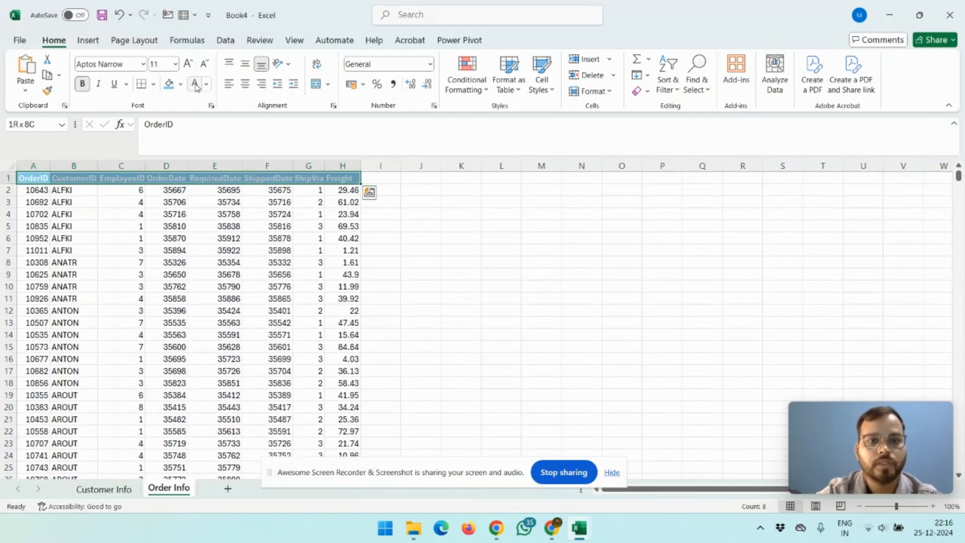
{"action": "key", "text": "ctrl+shift+Down"}
{"action": "key", "text": "ctrl+t"}
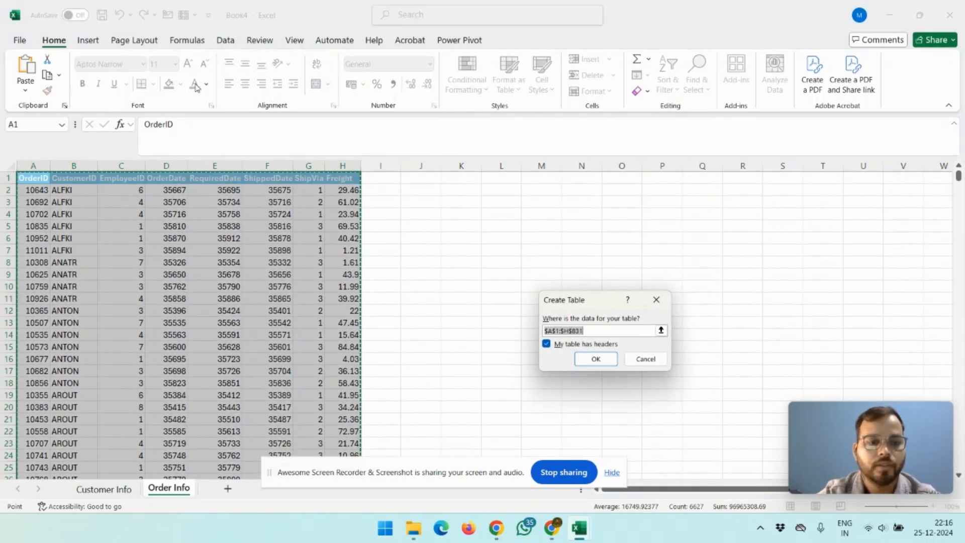
{"action": "key", "text": "Return"}
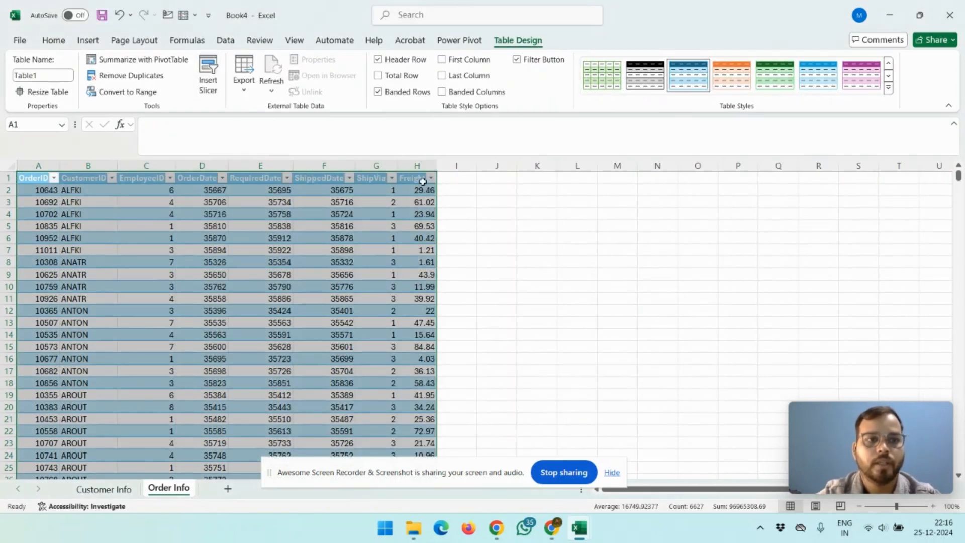
Name the table on the Order Info sheet "order"
{"action": "left_click", "coordinate": [44, 76]}
{"action": "type", "text": "or"}
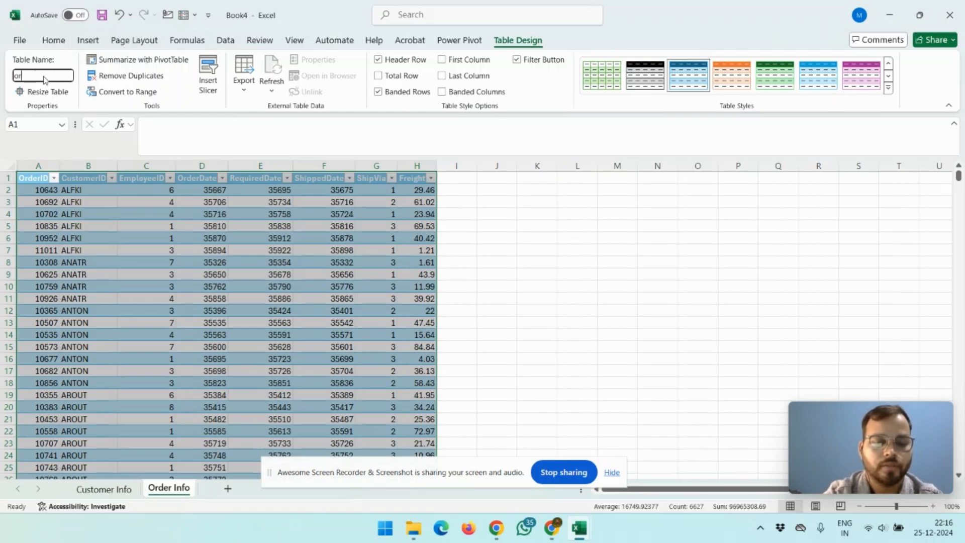
{"action": "type", "text": "der"}
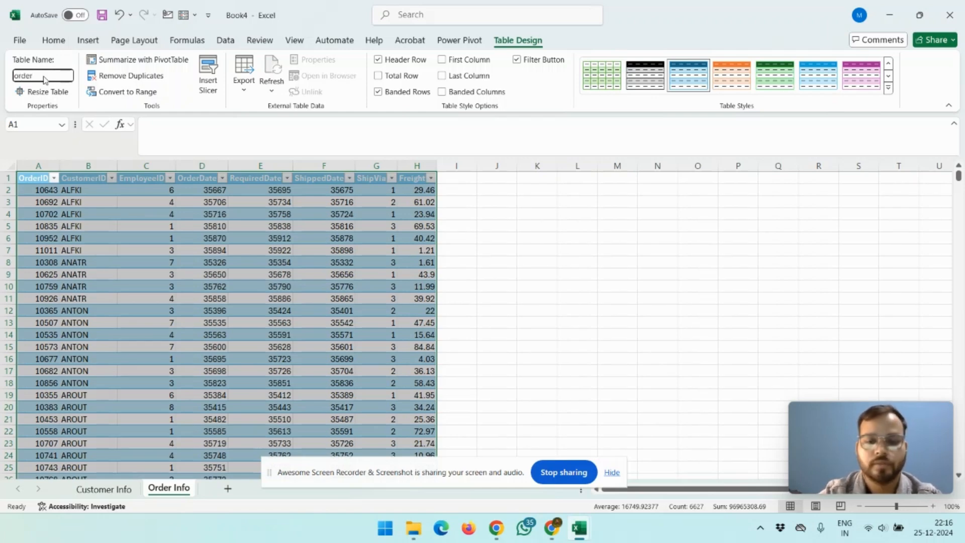
{"action": "key", "text": "Return"}
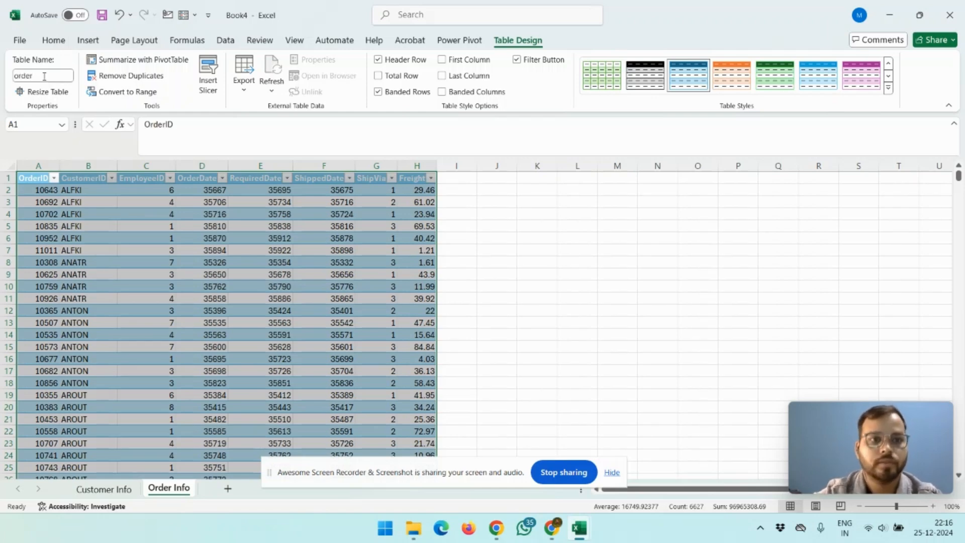
Convert the data range A1:J92 on the Customer Info sheet into a table with headers
{"action": "left_click", "coordinate": [104, 489]}
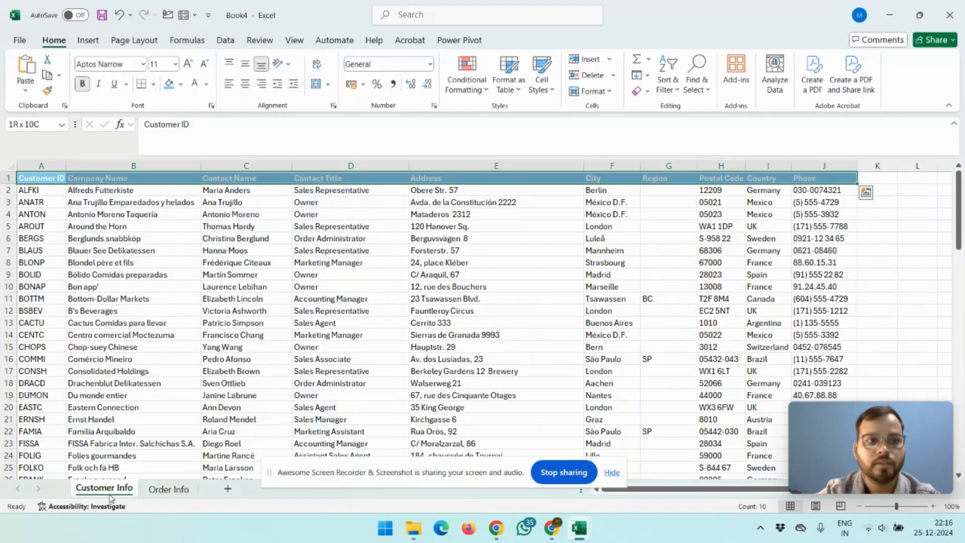
{"action": "key", "text": "ctrl+shift+Down"}
{"action": "key", "text": "ctrl+t"}
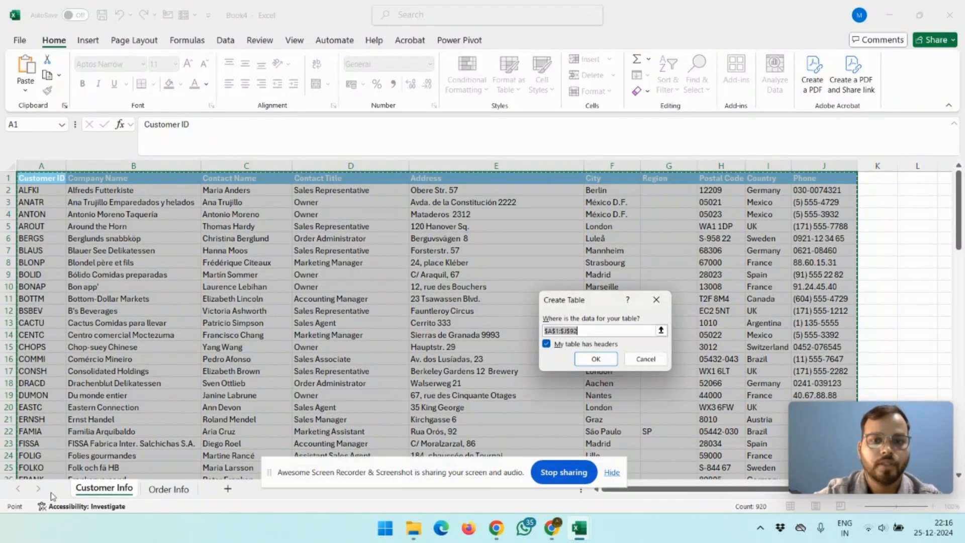
{"action": "left_click", "coordinate": [596, 359]}
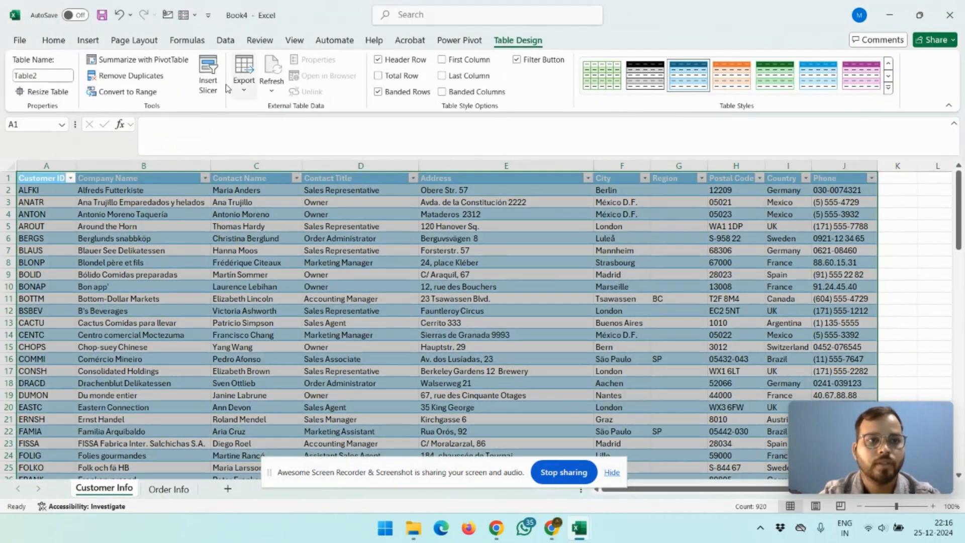
Name the table on the Customer Info sheet "customer"
{"action": "left_click", "coordinate": [51, 77]}
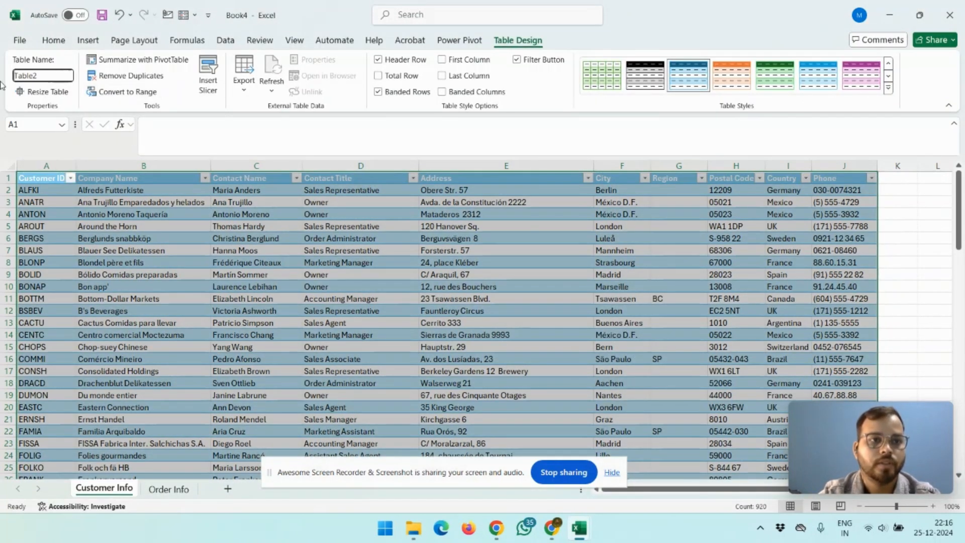
{"action": "double_click", "coordinate": [46, 78]}
{"action": "type", "text": "cust"}
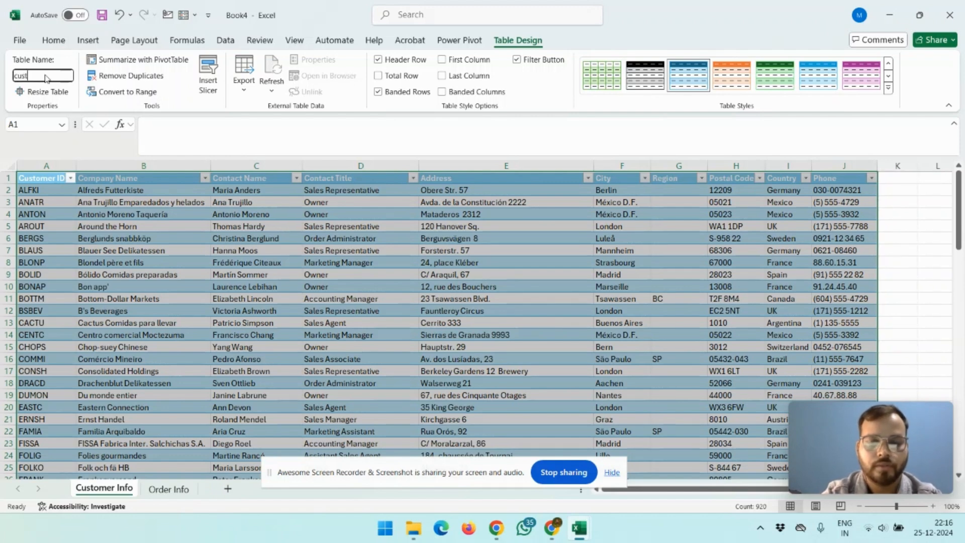
{"action": "type", "text": "omer"}
{"action": "key", "text": "Return"}
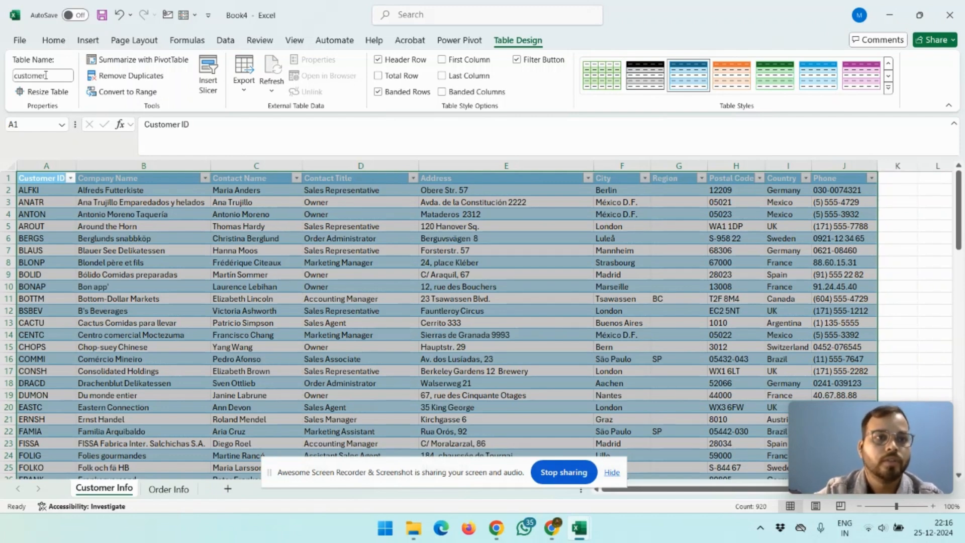
{"action": "left_click", "coordinate": [191, 230]}
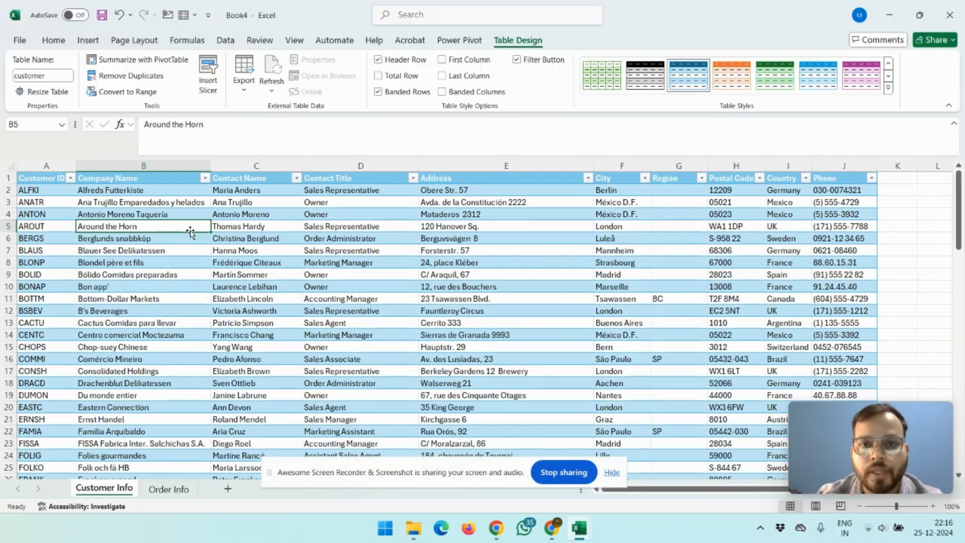
{"action": "left_click", "coordinate": [54, 177]}
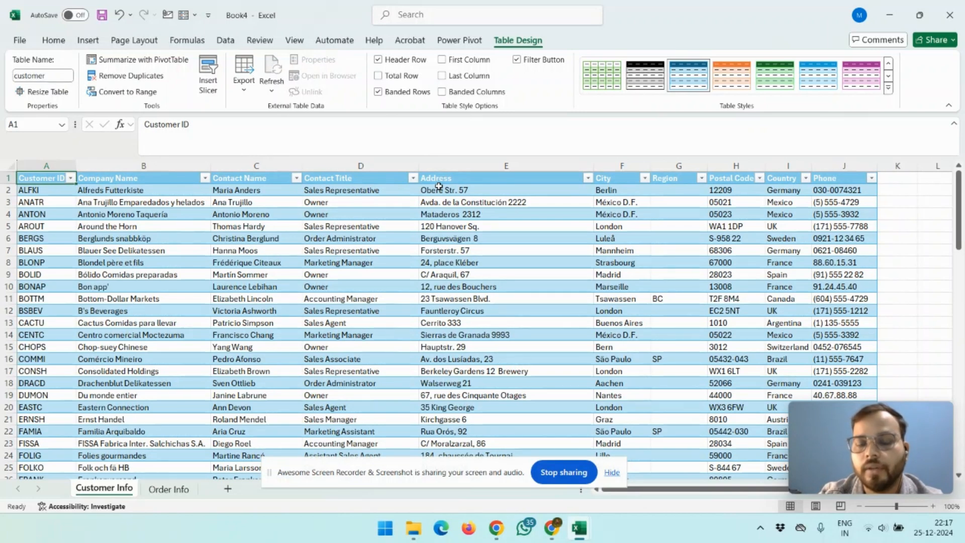
Apply the Short Date format to all OrderDate, RequiredDate and ShippedDate values on the Order Info sheet
{"action": "left_click", "coordinate": [169, 488]}
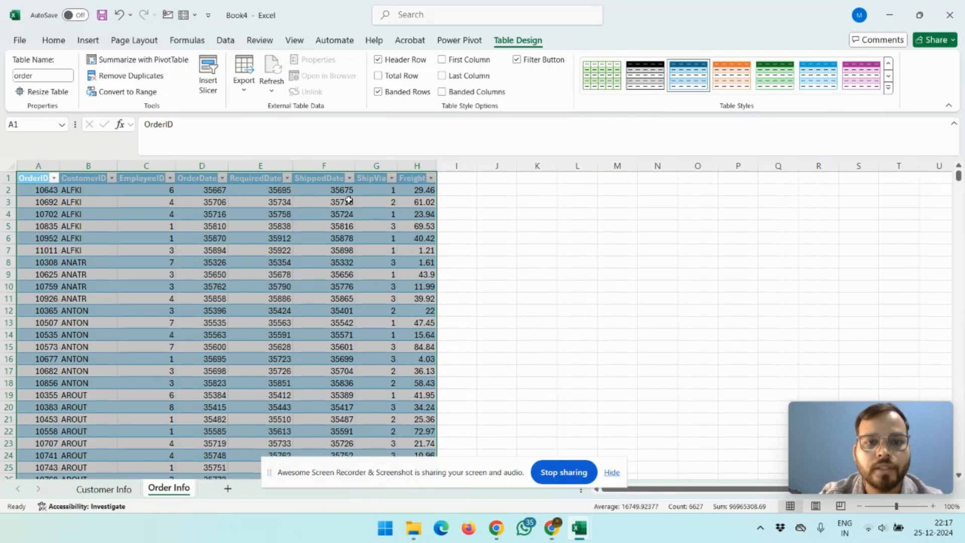
{"action": "left_click", "coordinate": [212, 192]}
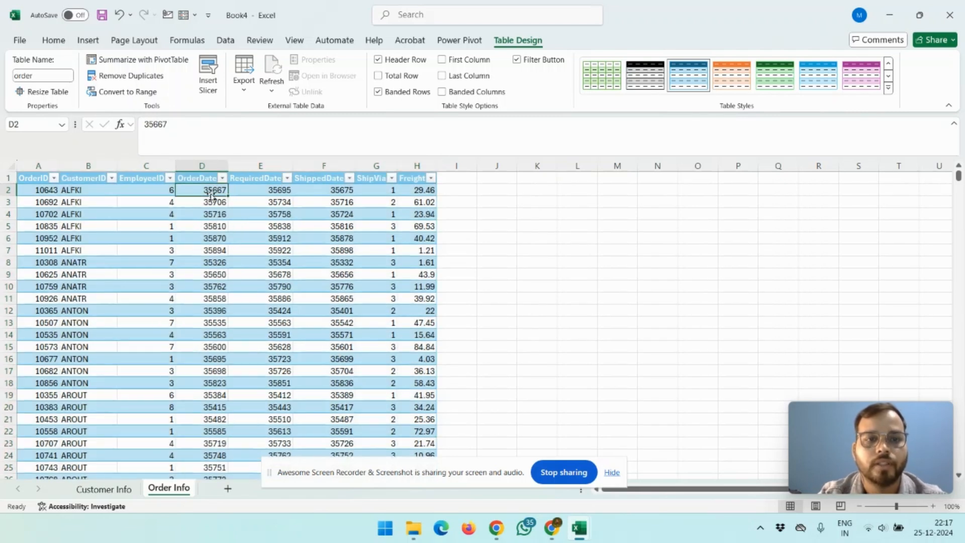
{"action": "key", "text": "shift+Right"}
{"action": "key", "text": "shift+Right"}
{"action": "key", "text": "shift+Right"}
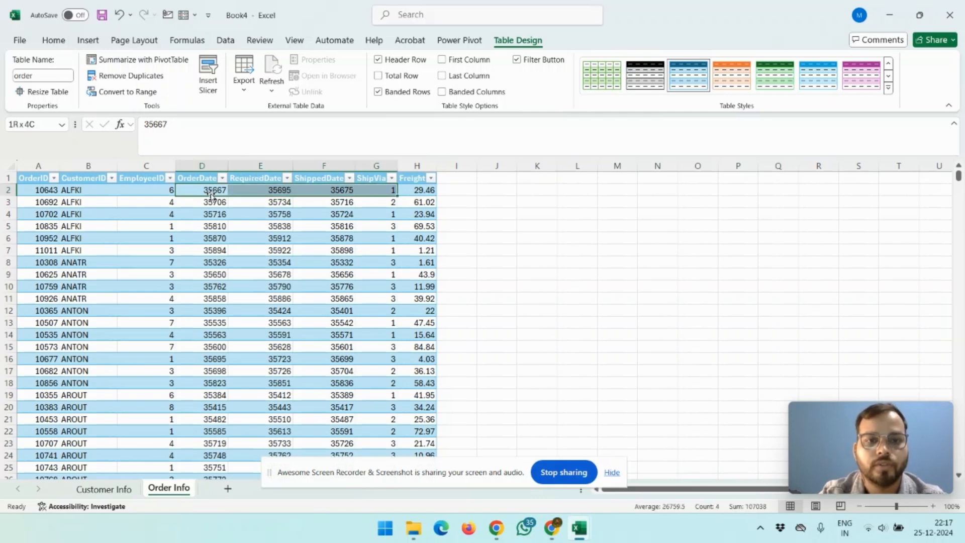
{"action": "key", "text": "shift+Left"}
{"action": "key", "text": "ctrl+shift+Down"}
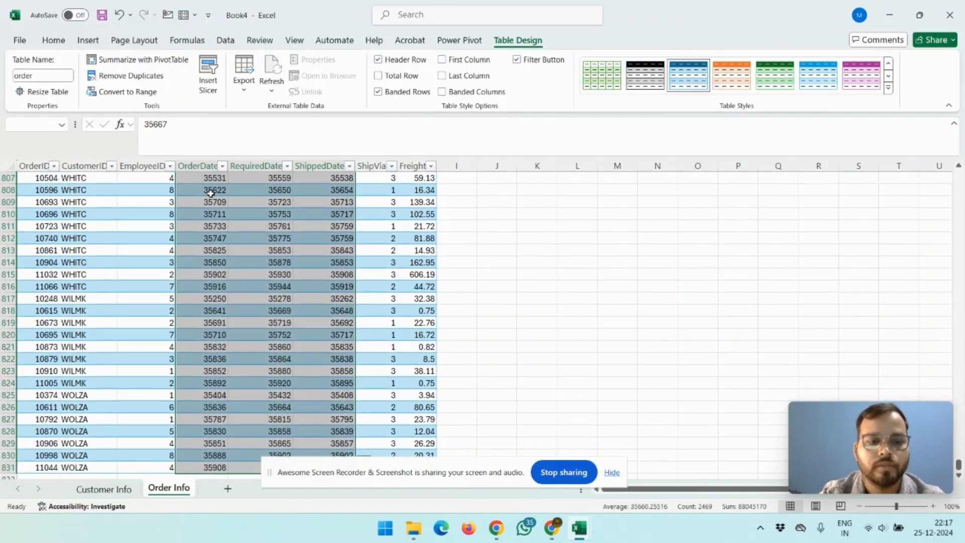
{"action": "left_click", "coordinate": [52, 41]}
{"action": "left_click", "coordinate": [430, 64]}
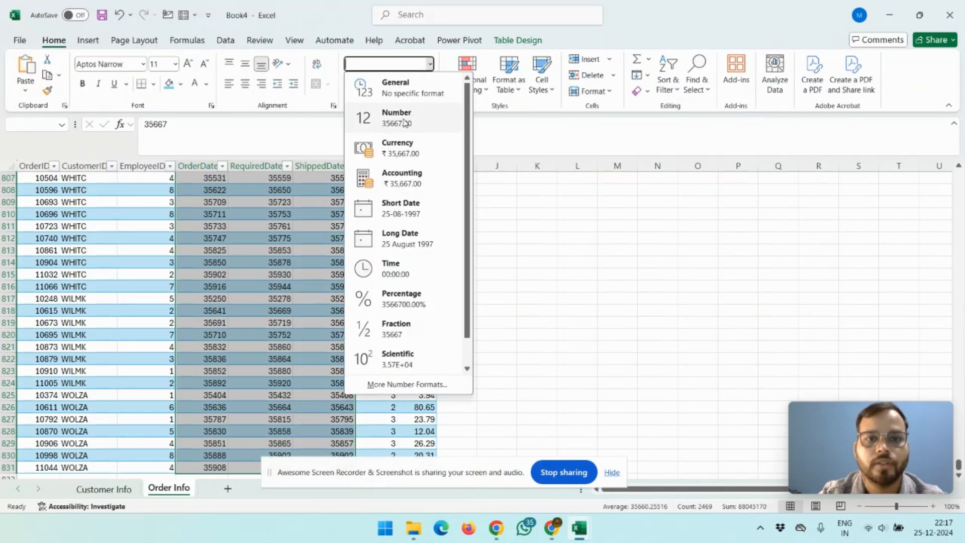
{"action": "left_click", "coordinate": [409, 209]}
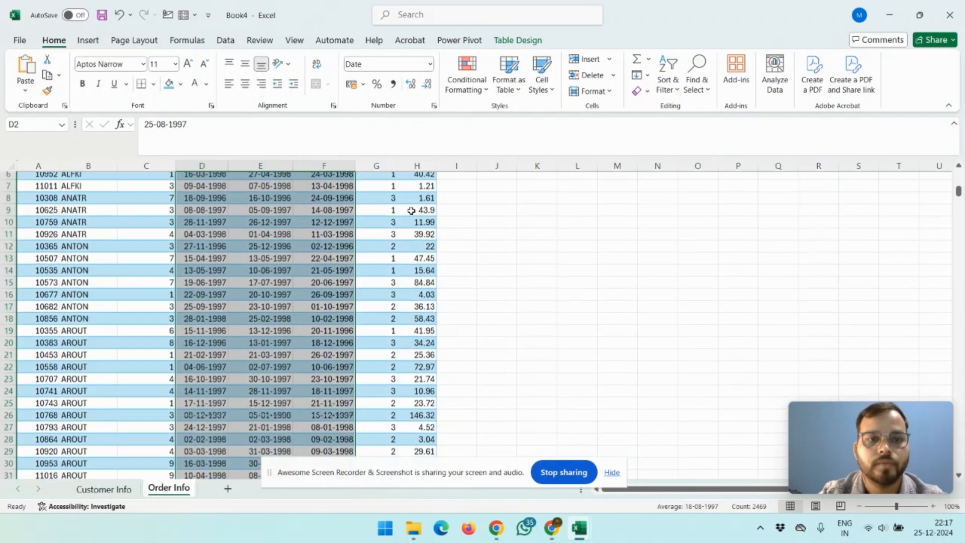
{"action": "scroll", "coordinate": [411, 210], "scroll_direction": "up", "scroll_amount": 2}
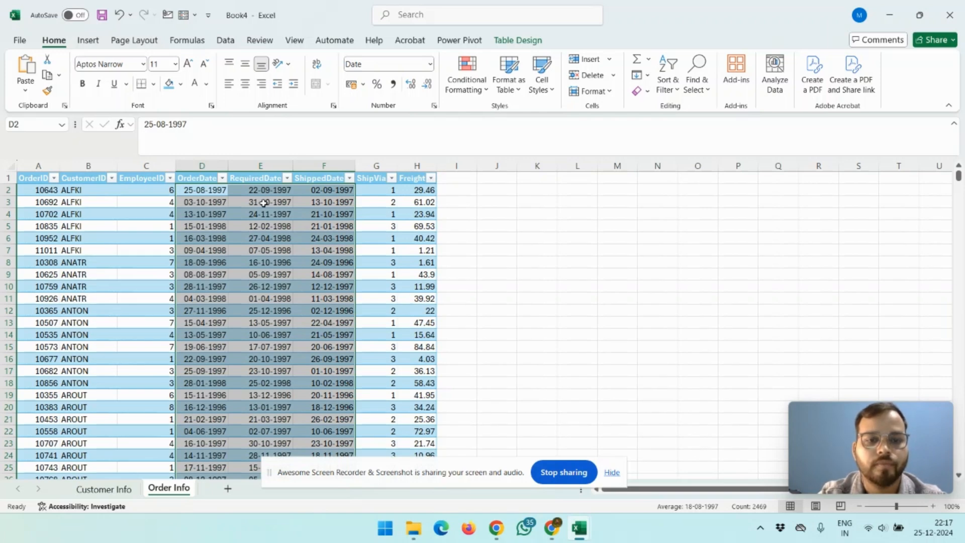
{"action": "scroll", "coordinate": [263, 203], "scroll_direction": "down", "scroll_amount": 3}
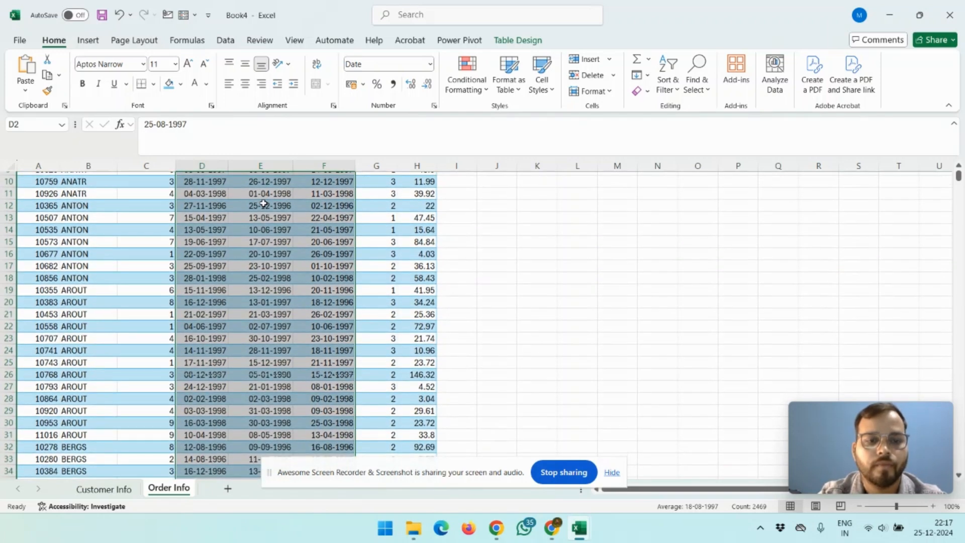
{"action": "left_click", "coordinate": [285, 267]}
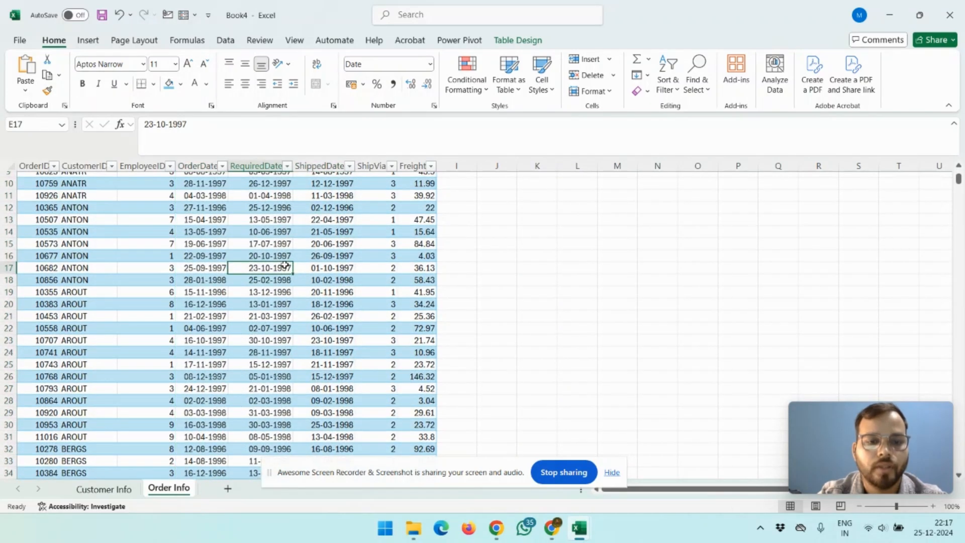
{"action": "scroll", "coordinate": [285, 265], "scroll_direction": "up", "scroll_amount": 3}
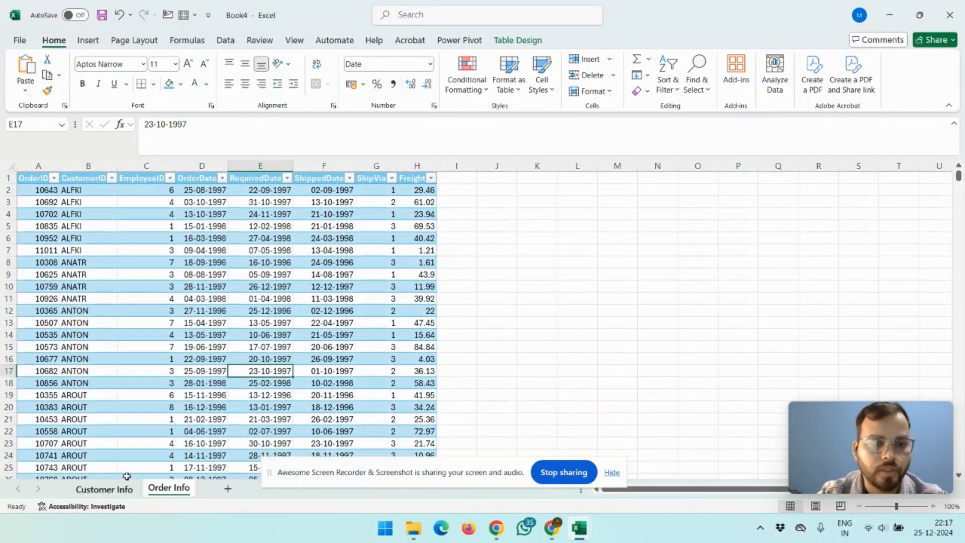
Compare the customer ID column of the Customer Info sheet with the CustomerID column of the Order Info sheet
{"action": "left_click", "coordinate": [106, 491]}
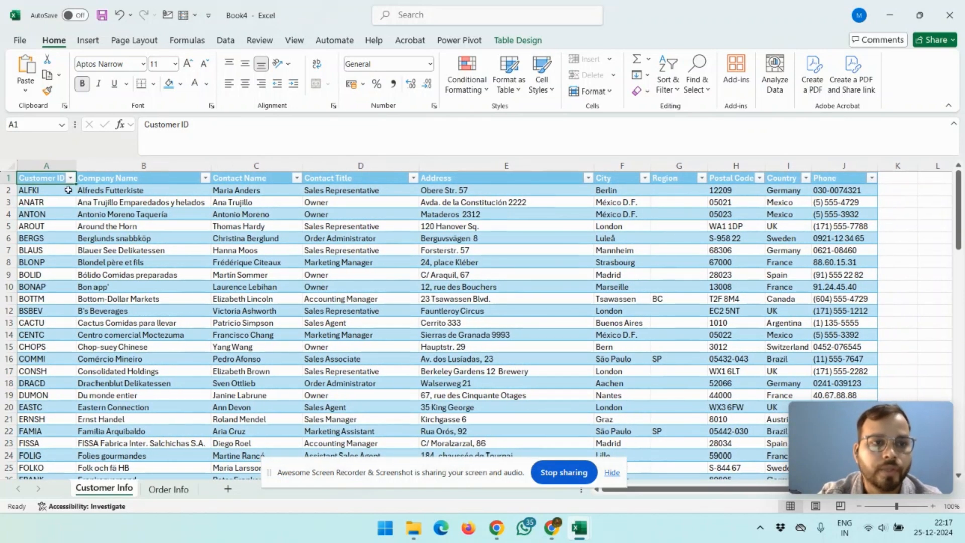
{"action": "left_click", "coordinate": [43, 195]}
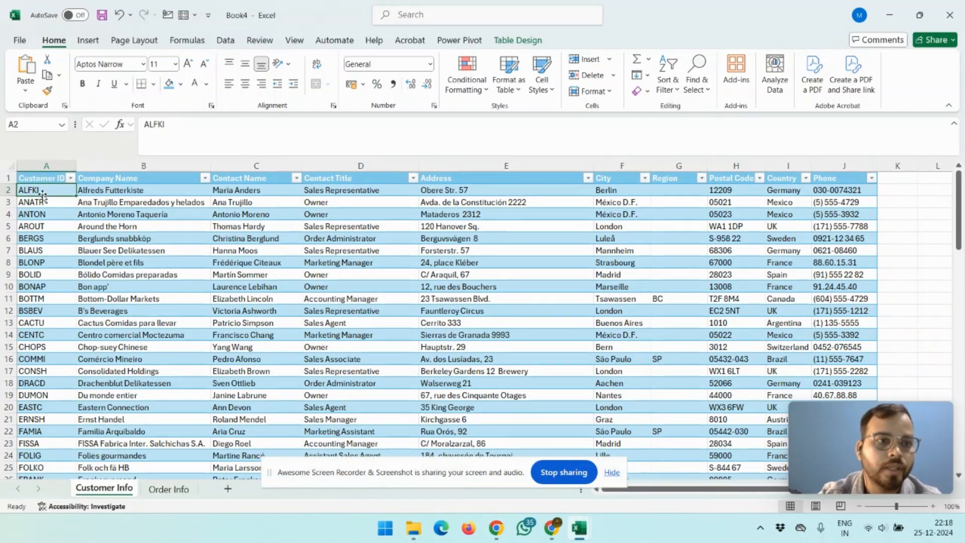
{"action": "left_click", "coordinate": [169, 489]}
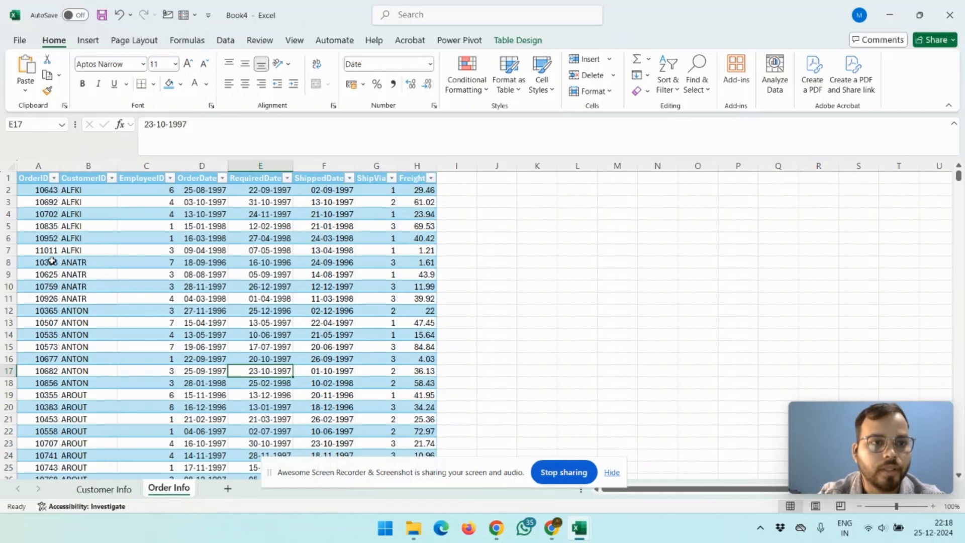
{"action": "left_click", "coordinate": [69, 189]}
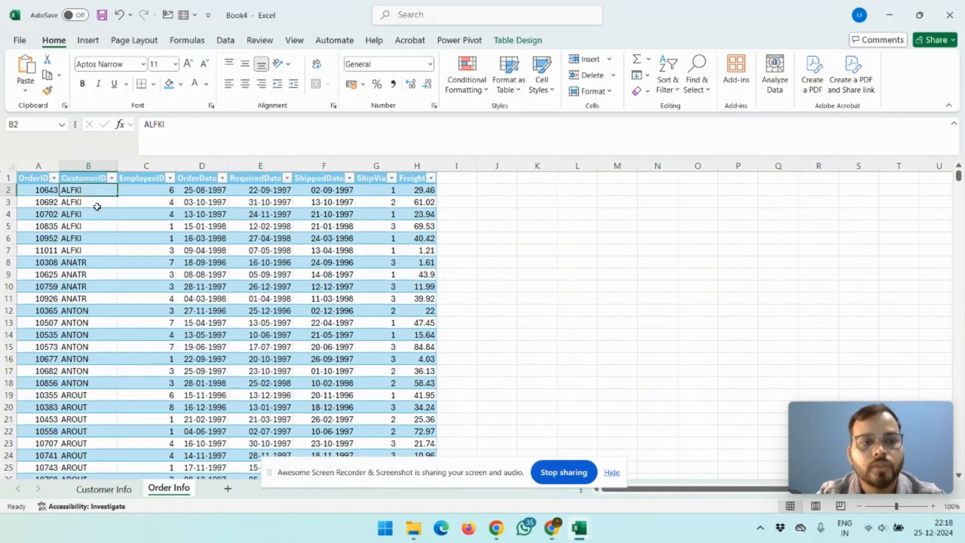
Review how the customer IDs on the Customer Info sheet recur in the order rows of the Order Info sheet
{"action": "left_click", "coordinate": [119, 498]}
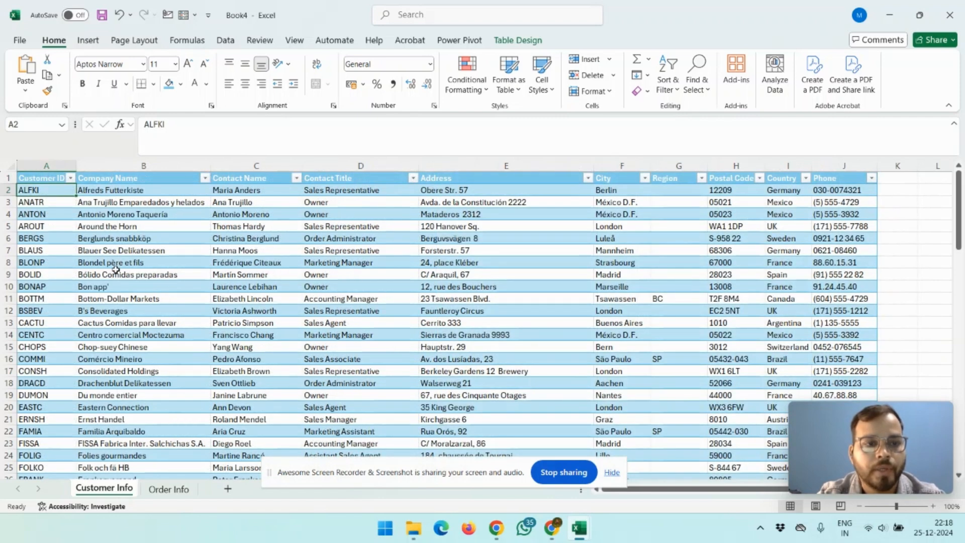
{"action": "left_click", "coordinate": [167, 492]}
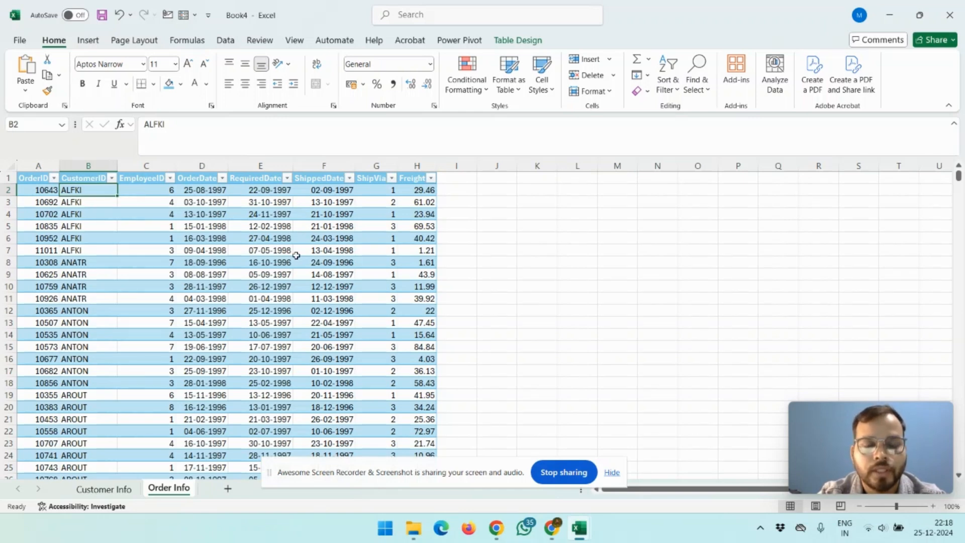
{"action": "left_click", "coordinate": [108, 490]}
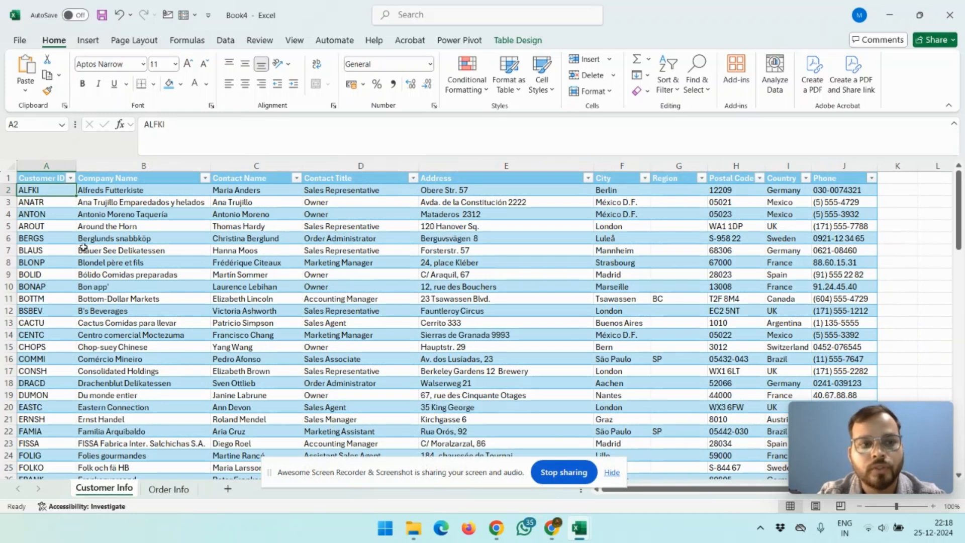
{"action": "left_click", "coordinate": [157, 493]}
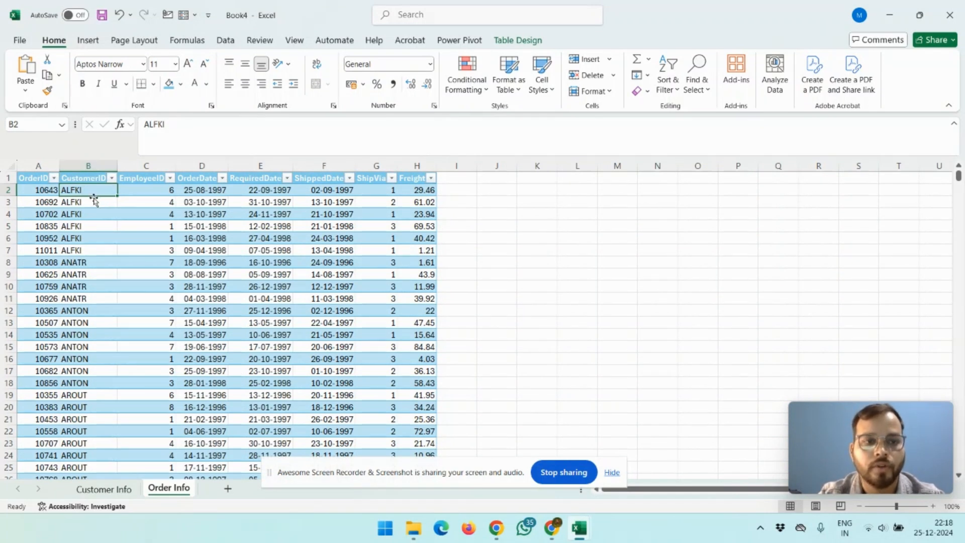
{"action": "left_click", "coordinate": [122, 491]}
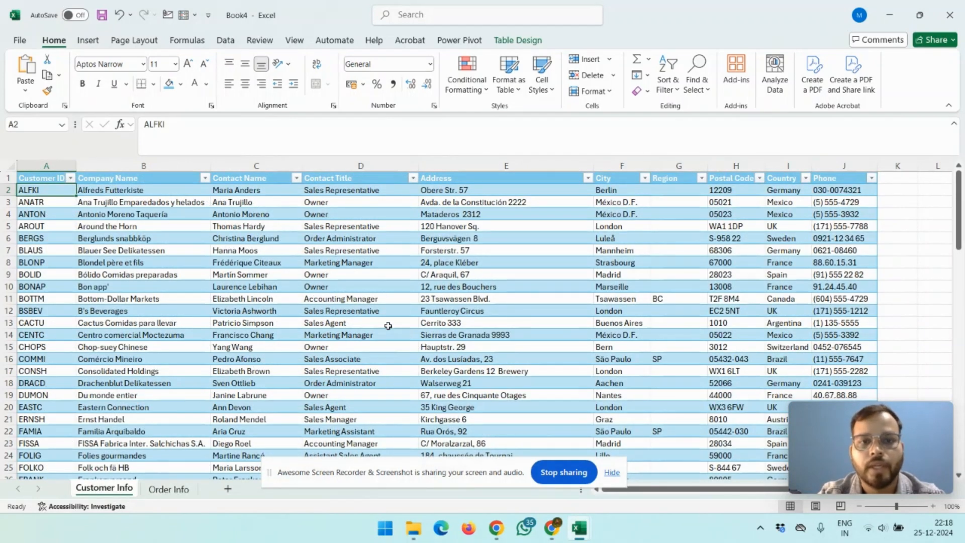
Add the customer table from the Customer Info sheet to the Power Pivot data model and return to the workbook
{"action": "left_click", "coordinate": [367, 285]}
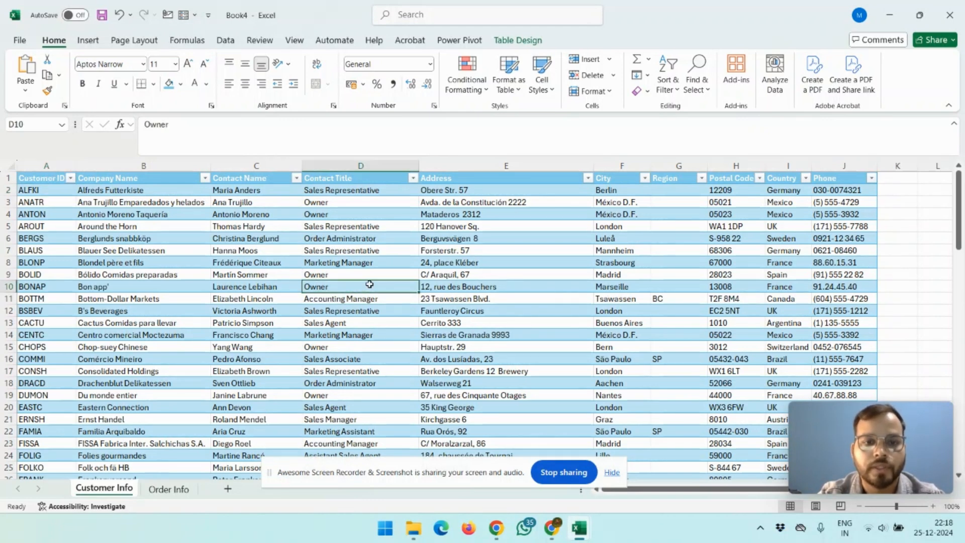
{"action": "left_click", "coordinate": [462, 42]}
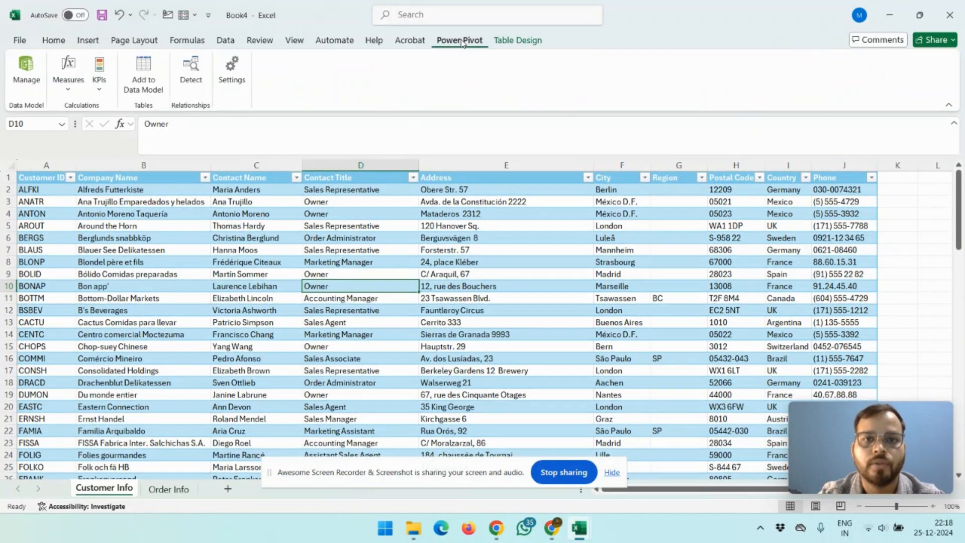
{"action": "left_click", "coordinate": [141, 90]}
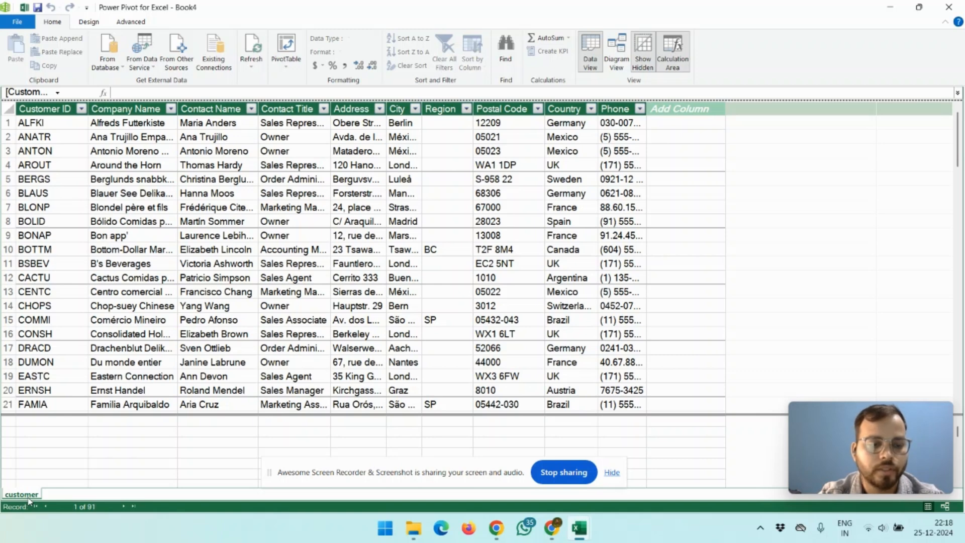
{"action": "left_click", "coordinate": [951, 8]}
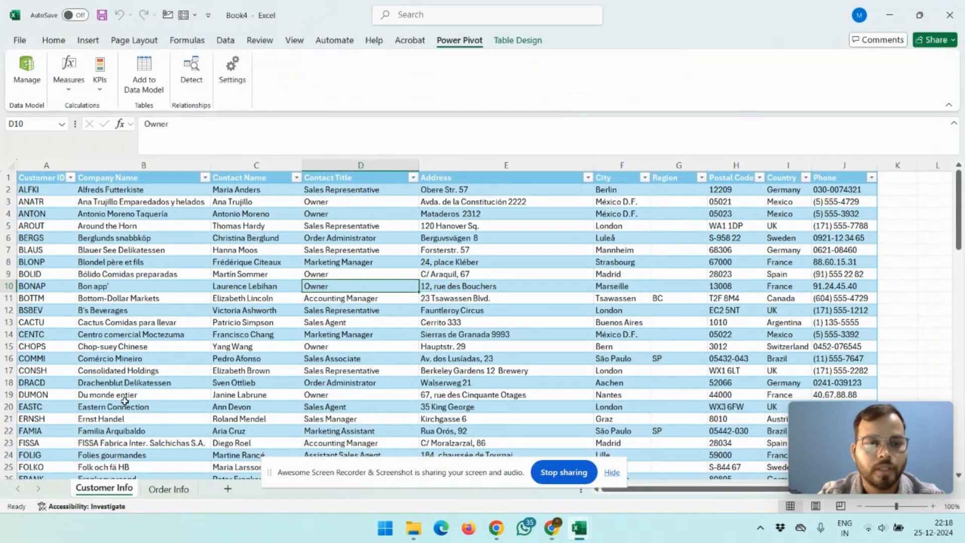
Add the order table from the Order Info sheet to the Power Pivot data model
{"action": "left_click", "coordinate": [169, 488]}
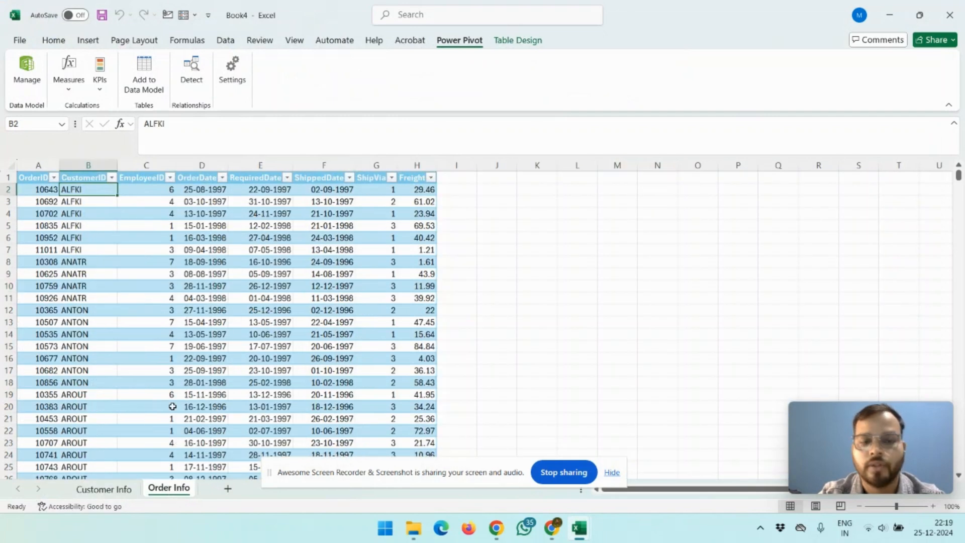
{"action": "right_click", "coordinate": [220, 299]}
{"action": "key", "text": "Escape"}
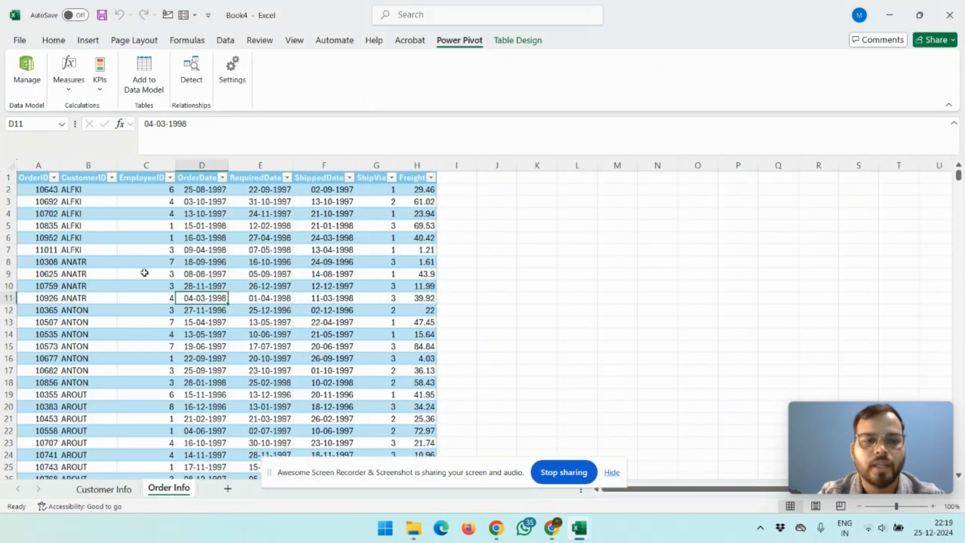
{"action": "left_click", "coordinate": [144, 73]}
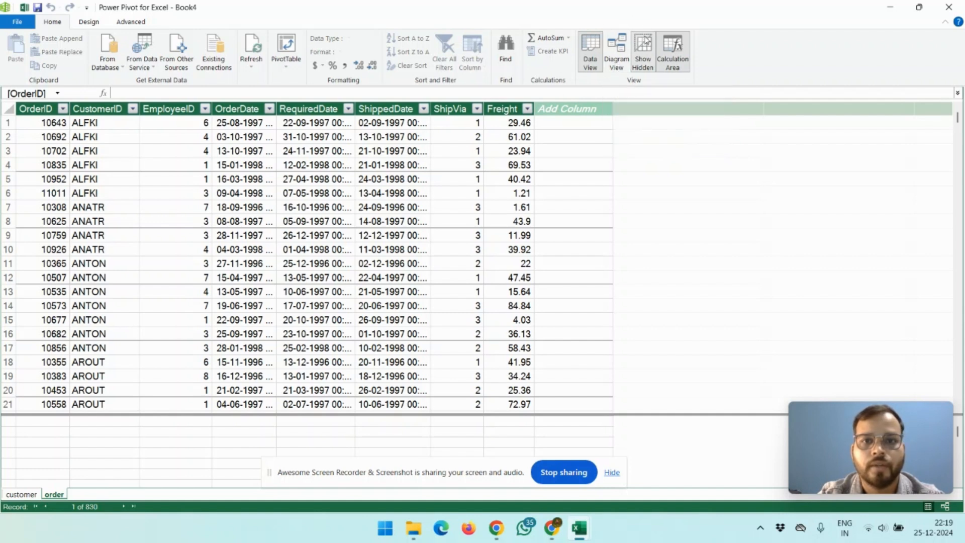
Show the data model in Diagram View and enlarge the order and customer table boxes to fit all their fields
{"action": "left_click", "coordinate": [619, 68]}
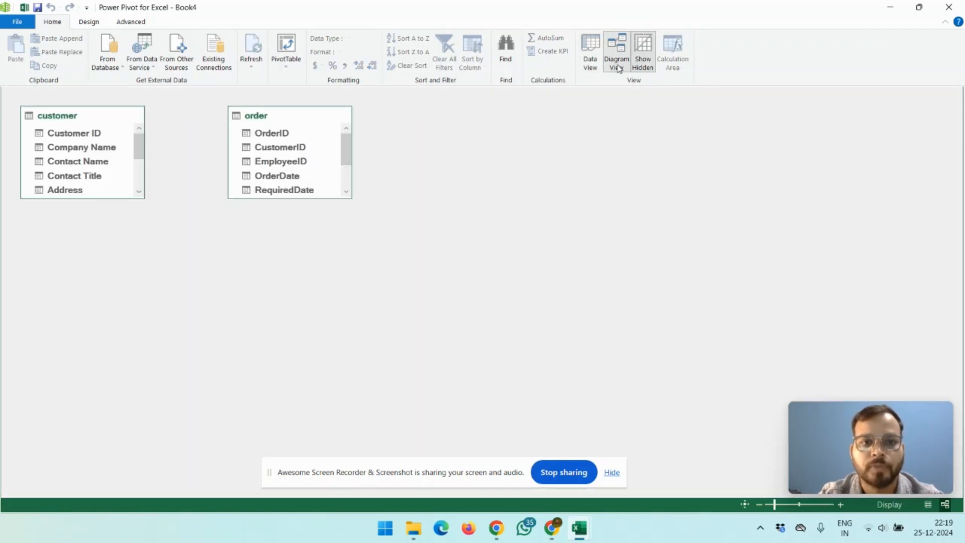
{"action": "left_click_drag", "start_coordinate": [351, 198], "coordinate": [377, 273]}
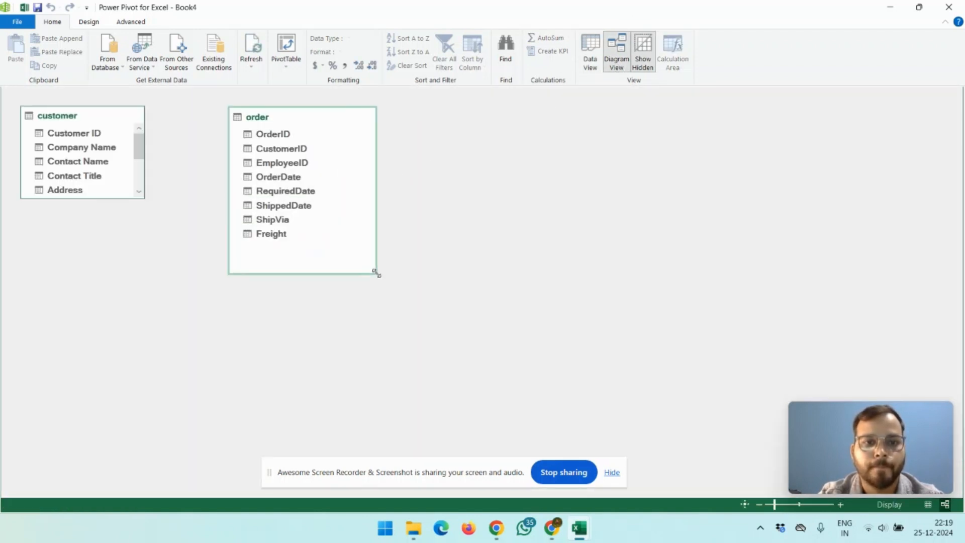
{"action": "left_click_drag", "start_coordinate": [142, 193], "coordinate": [168, 291]}
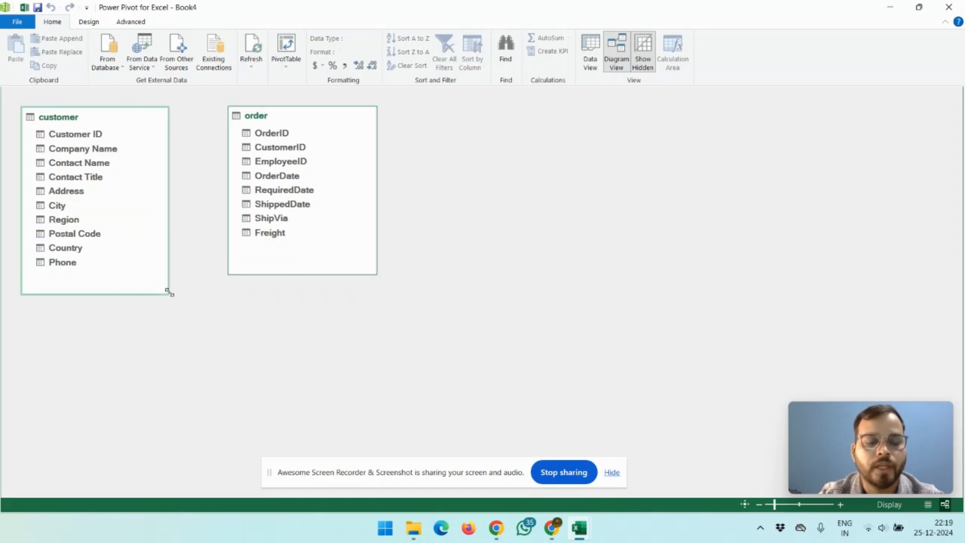
Create a relationship from Customer ID in the customer table to CustomerID in the order table
{"action": "left_click", "coordinate": [90, 135]}
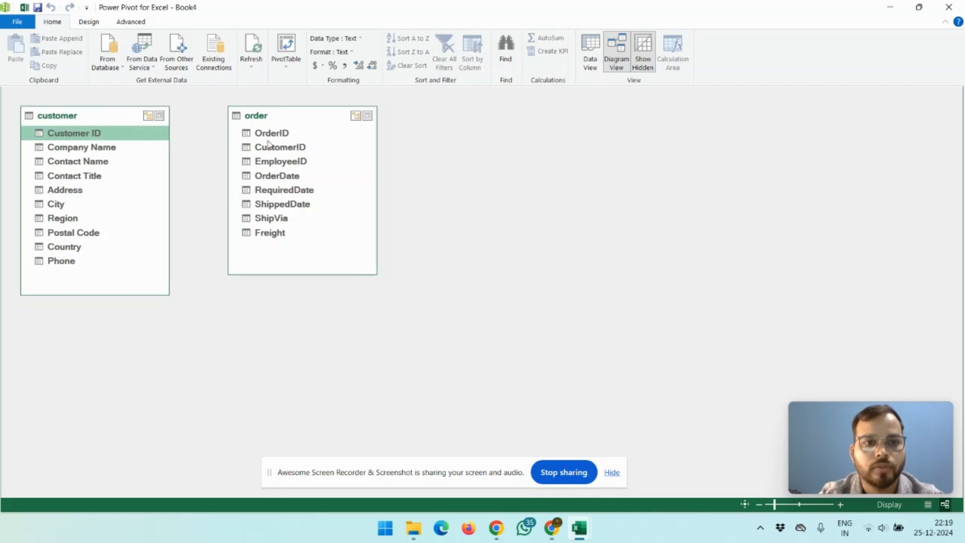
{"action": "mouse_move", "coordinate": [114, 134]}
{"action": "left_mouse_down"}
{"action": "mouse_move", "coordinate": [235, 158]}
{"action": "mouse_move", "coordinate": [232, 149]}
{"action": "mouse_move", "coordinate": [242, 149]}
{"action": "left_mouse_up"}
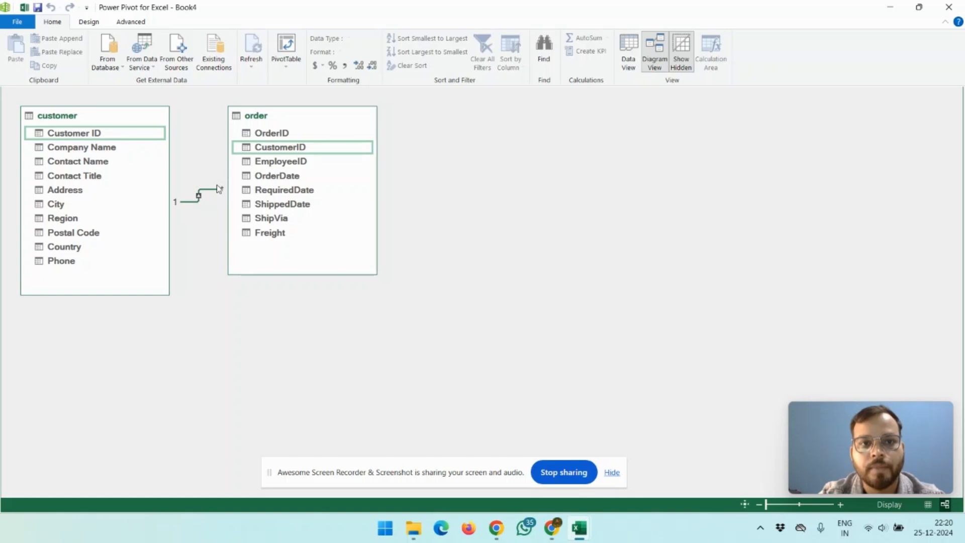
Create a PivotTable from the data model on a new worksheet
{"action": "left_click", "coordinate": [286, 55]}
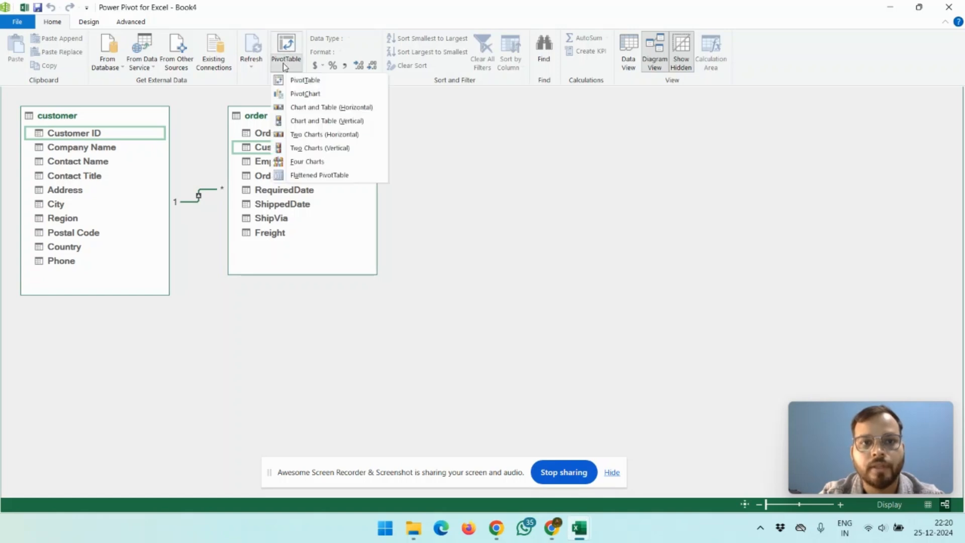
{"action": "left_click", "coordinate": [308, 80]}
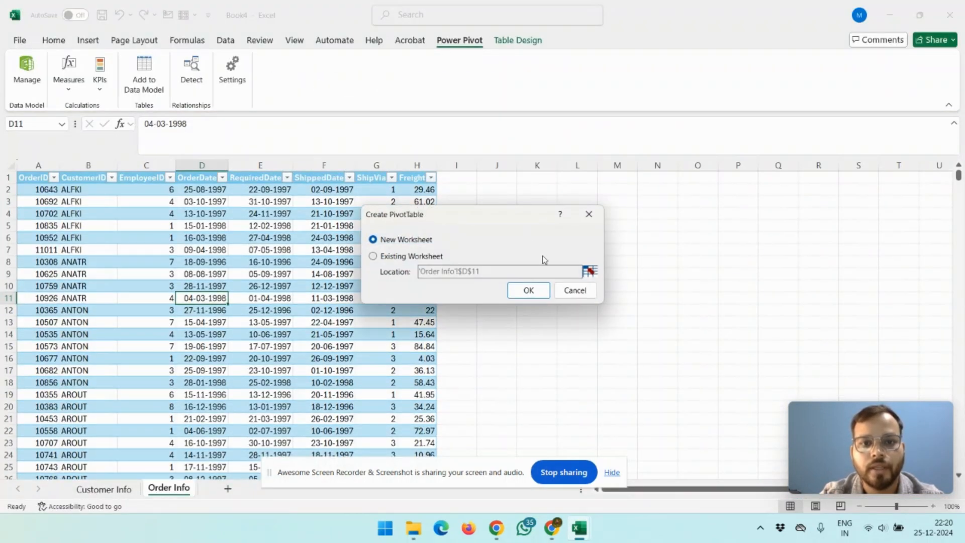
{"action": "left_click", "coordinate": [529, 289]}
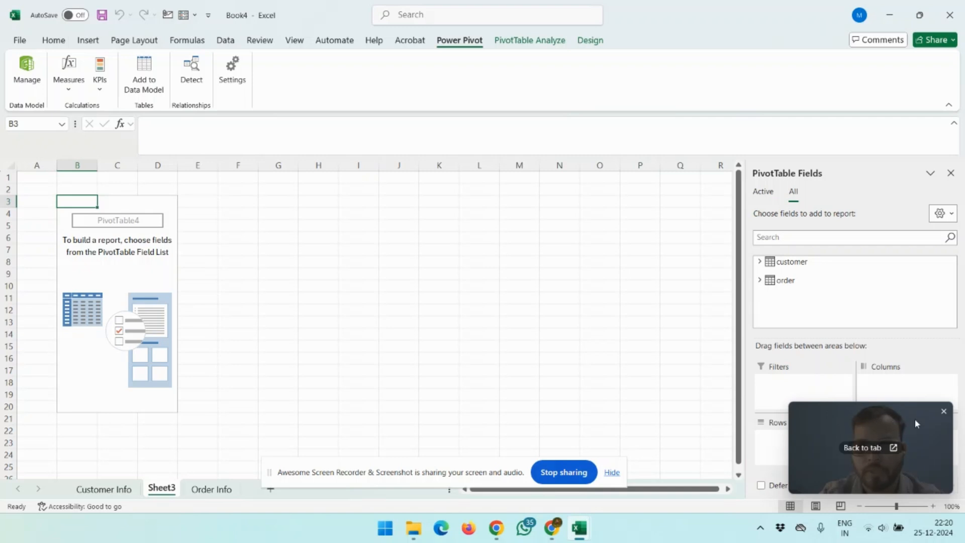
{"action": "left_click", "coordinate": [943, 412]}
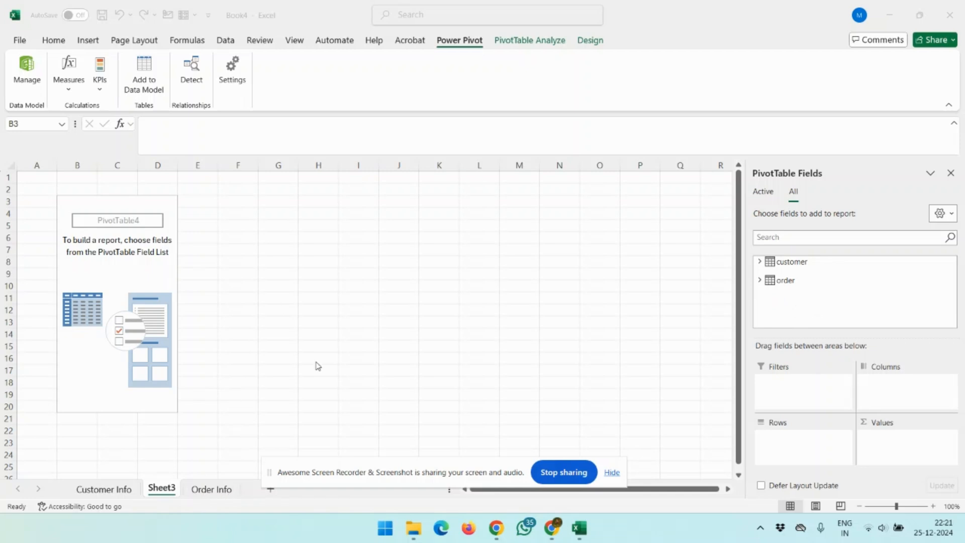
Add the Customer ID field of the customer table to the PivotTable rows and look through the listed IDs
{"action": "left_click", "coordinate": [760, 263]}
{"action": "left_click", "coordinate": [760, 262]}
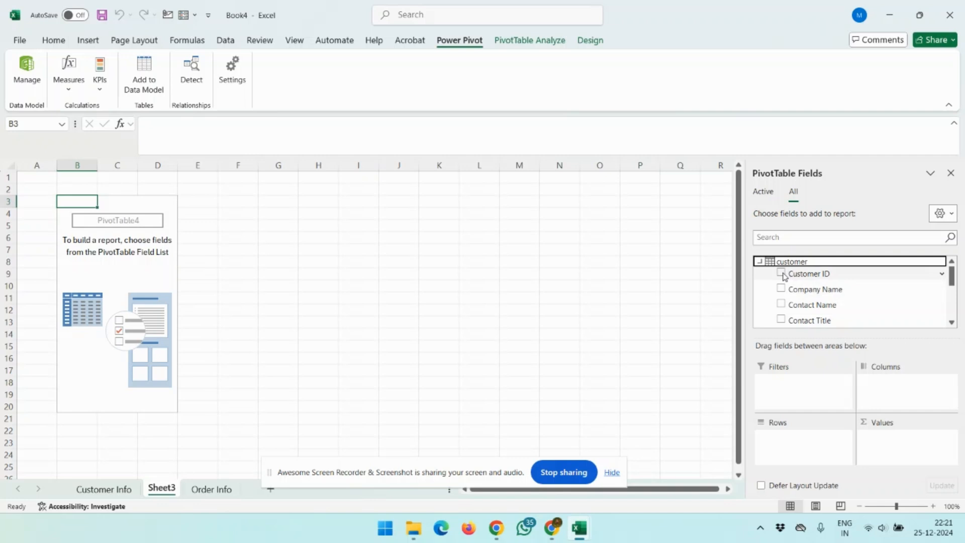
{"action": "scroll", "coordinate": [786, 301], "scroll_direction": "down", "scroll_amount": 1}
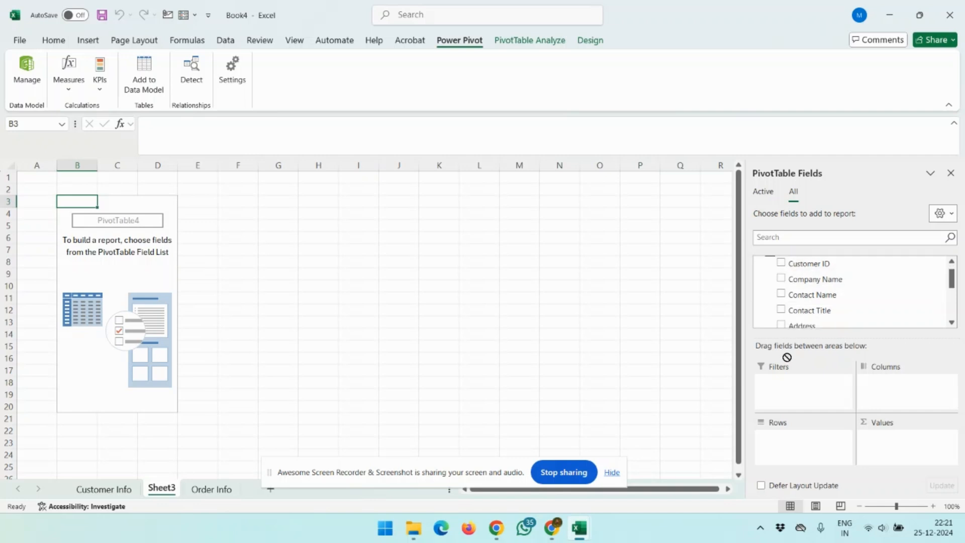
{"action": "left_click", "coordinate": [782, 264]}
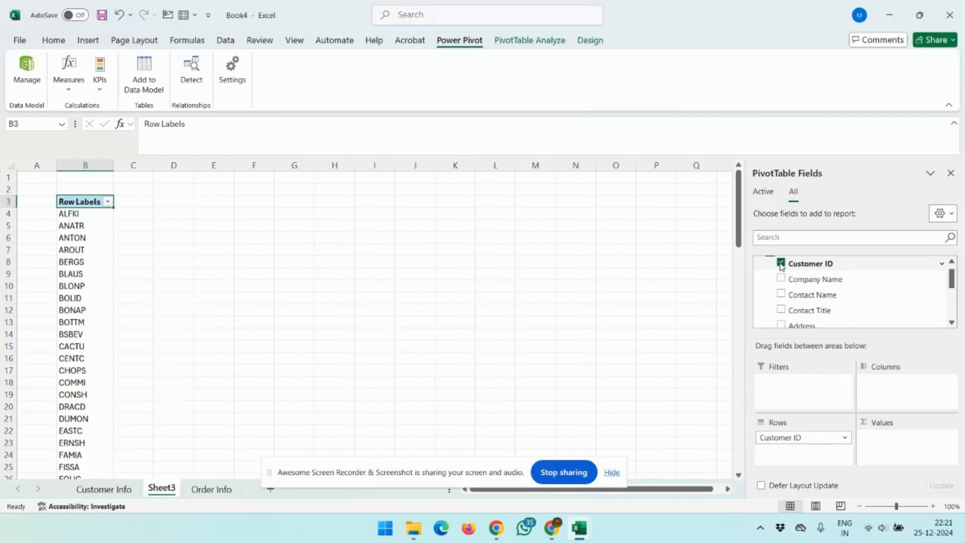
{"action": "scroll", "coordinate": [105, 304], "scroll_direction": "down", "scroll_amount": 2}
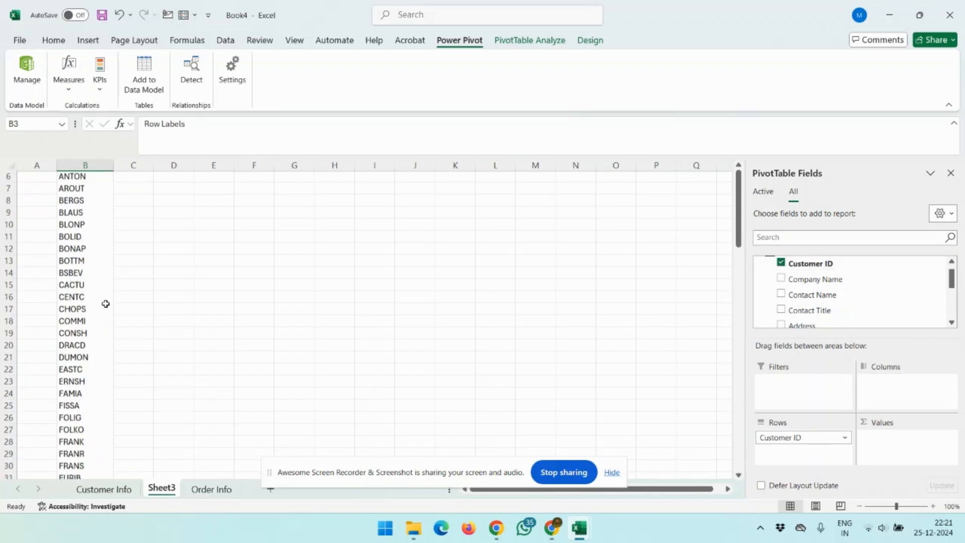
{"action": "scroll", "coordinate": [106, 304], "scroll_direction": "down", "scroll_amount": 2}
{"action": "scroll", "coordinate": [103, 301], "scroll_direction": "up", "scroll_amount": 4}
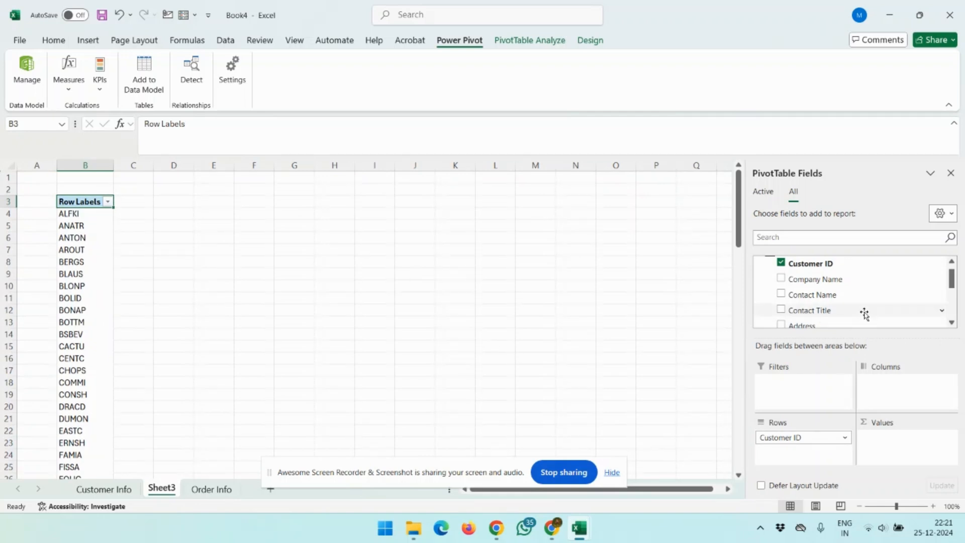
Add the Freight field of the order table to the PivotTable values as a sum
{"action": "scroll", "coordinate": [865, 314], "scroll_direction": "down", "scroll_amount": 3}
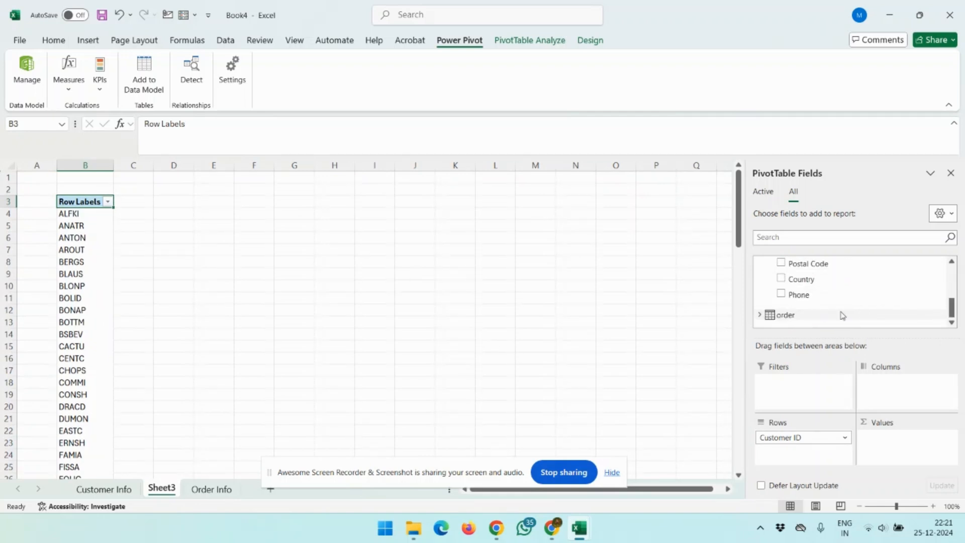
{"action": "left_click", "coordinate": [759, 314]}
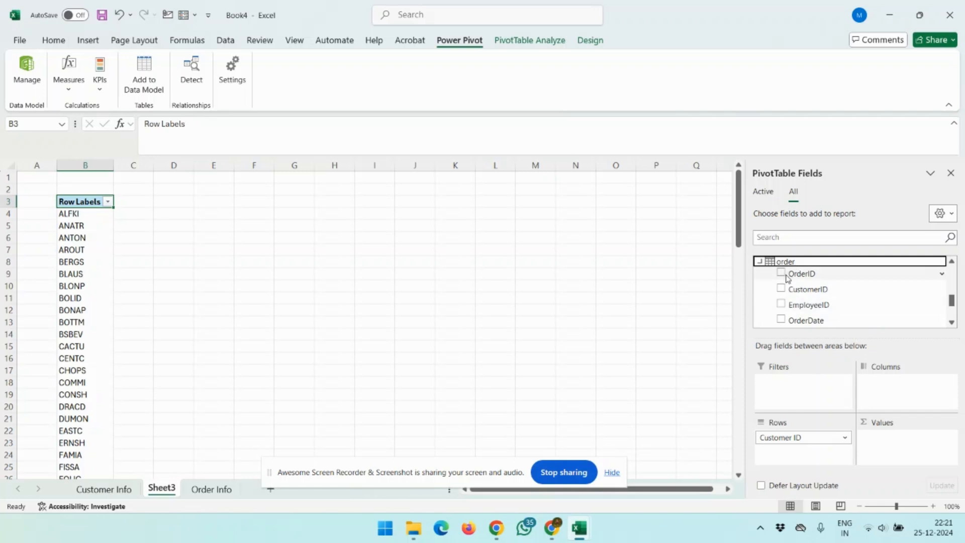
{"action": "scroll", "coordinate": [814, 317], "scroll_direction": "down", "scroll_amount": 2}
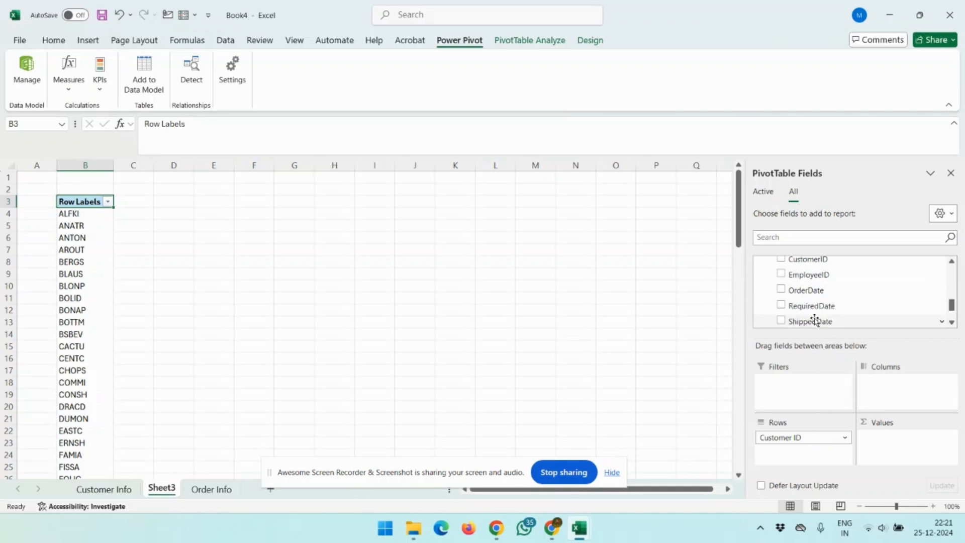
{"action": "scroll", "coordinate": [814, 317], "scroll_direction": "up", "scroll_amount": 2}
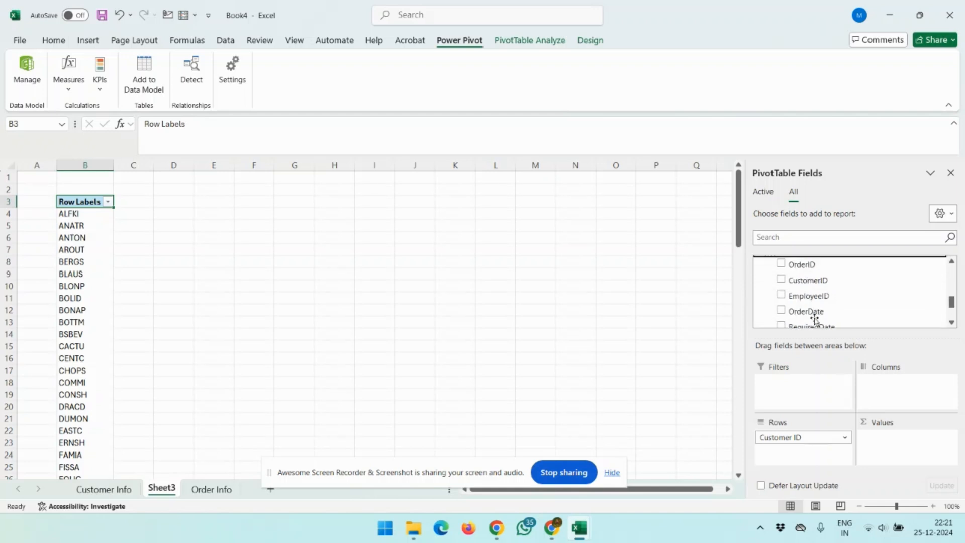
{"action": "scroll", "coordinate": [815, 316], "scroll_direction": "down", "scroll_amount": 2}
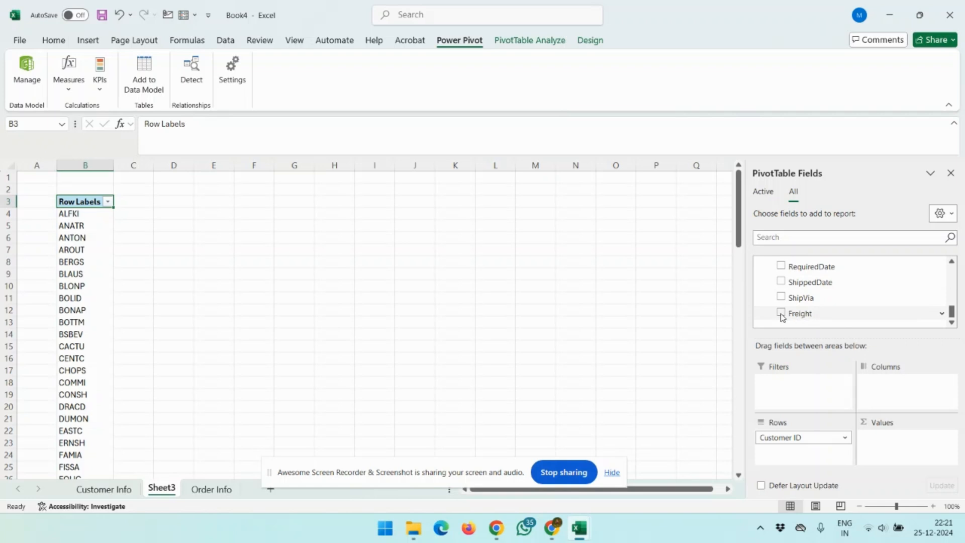
{"action": "left_click_drag", "start_coordinate": [781, 316], "coordinate": [877, 440]}
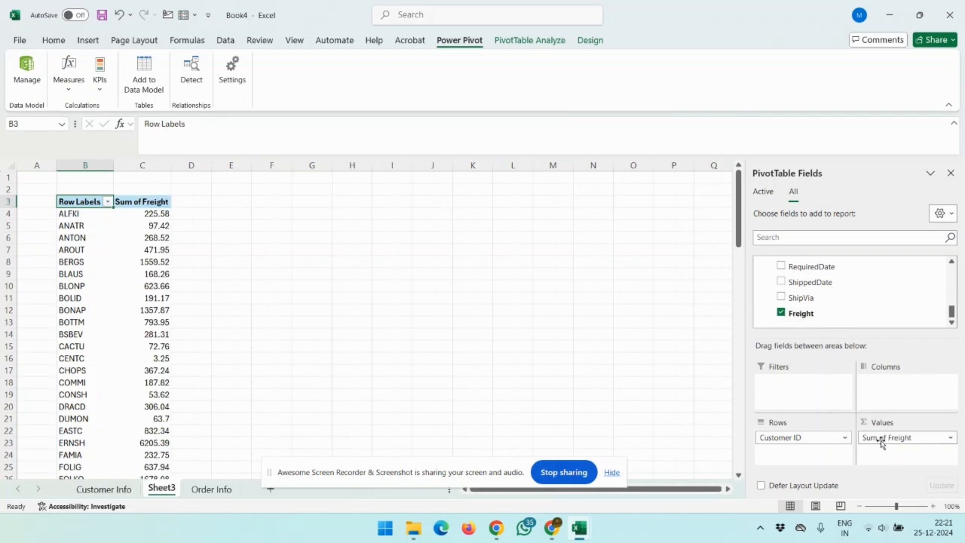
Change the summary calculation of the Freight value field in the PivotTable to Average
{"action": "left_click", "coordinate": [938, 439]}
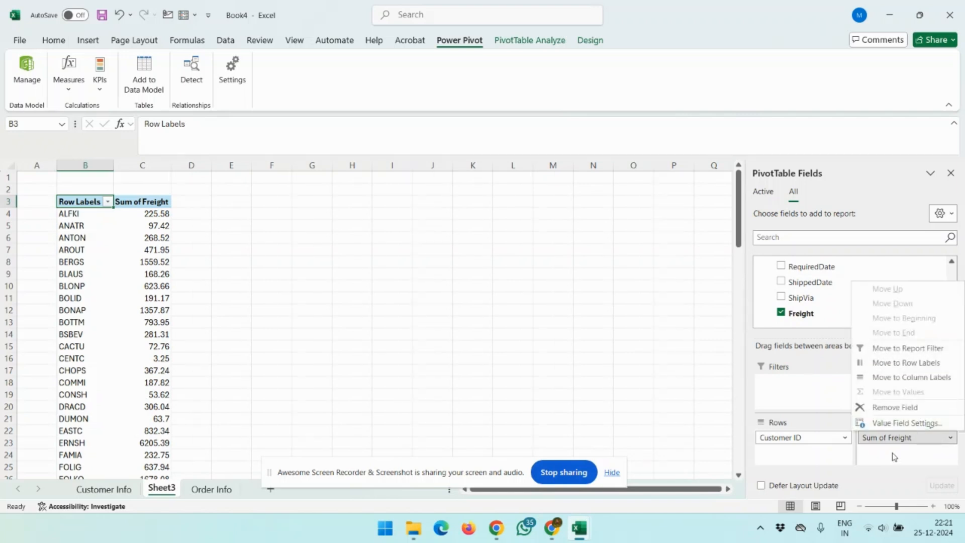
{"action": "left_click", "coordinate": [155, 215]}
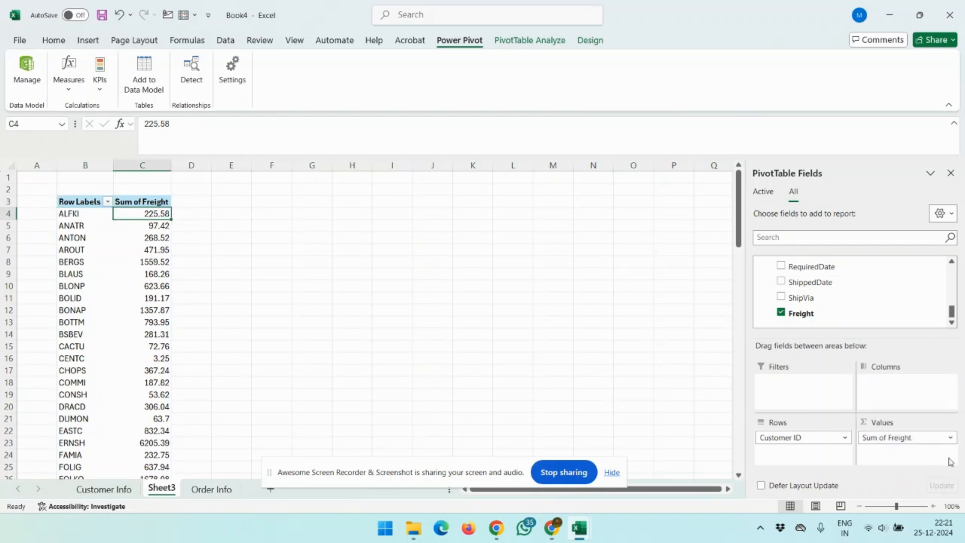
{"action": "left_click", "coordinate": [938, 437]}
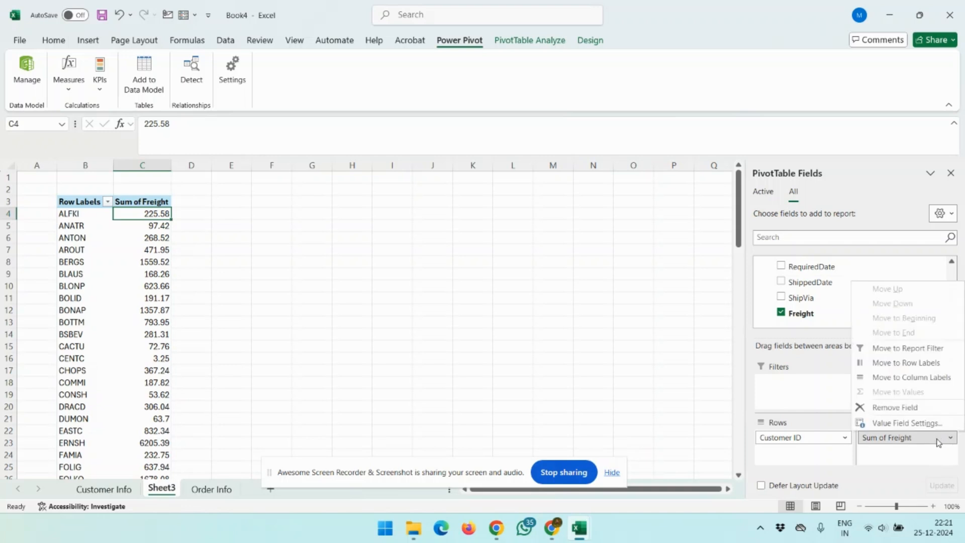
{"action": "left_click", "coordinate": [905, 423]}
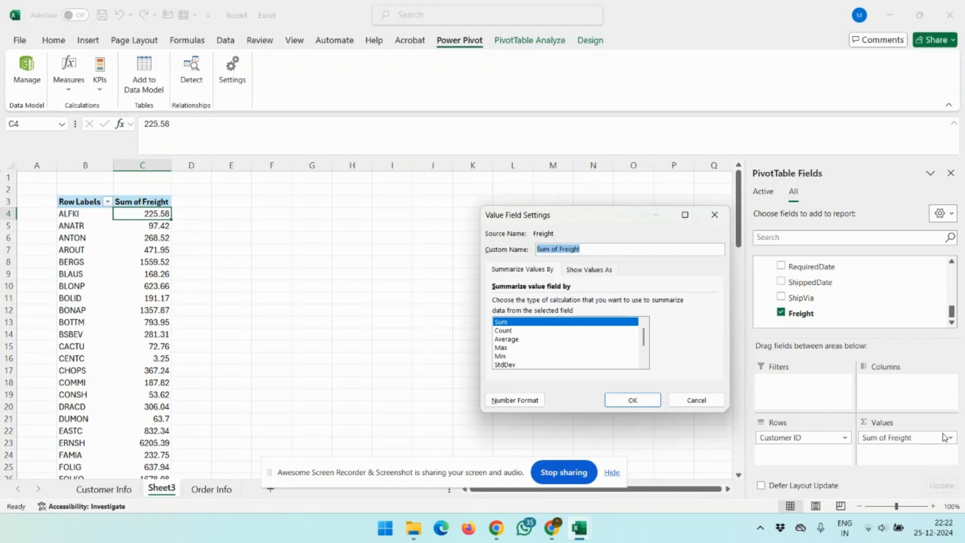
{"action": "left_click", "coordinate": [507, 340]}
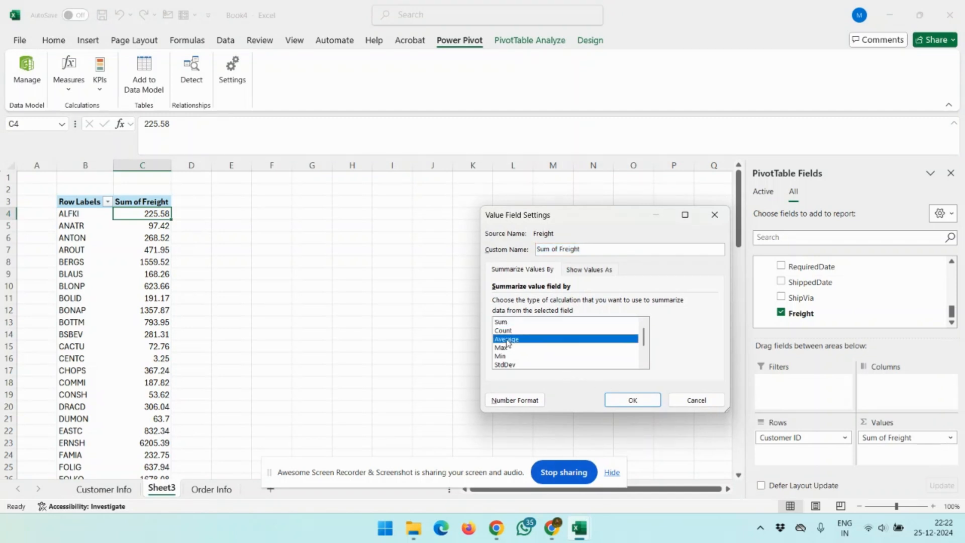
{"action": "left_click", "coordinate": [637, 402]}
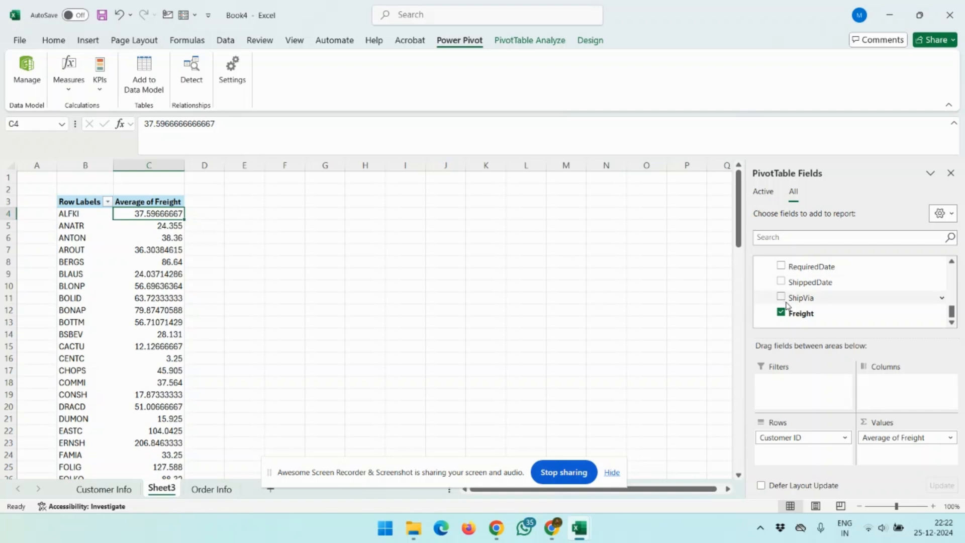
Add the ShipVia field of the order table to the PivotTable values and summarise it by Count
{"action": "left_click_drag", "start_coordinate": [782, 302], "coordinate": [883, 453]}
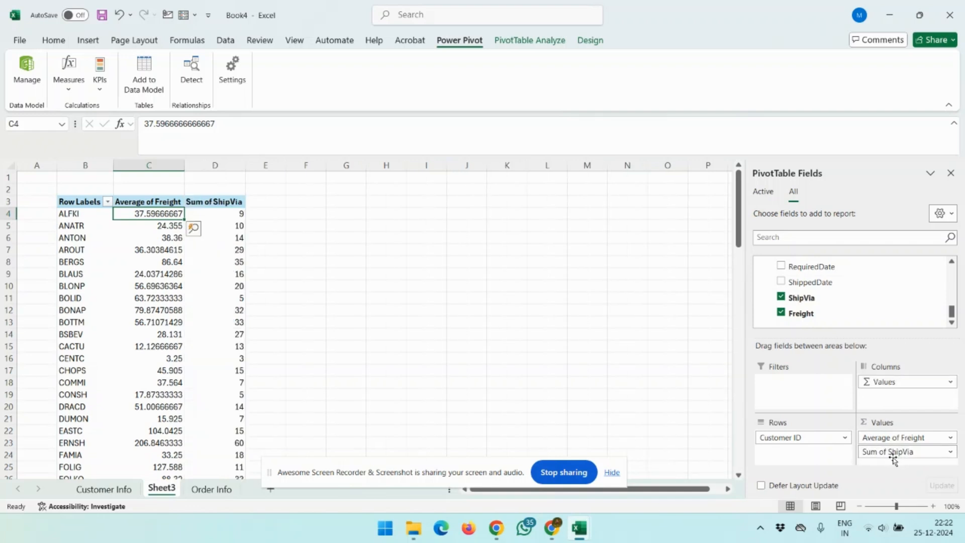
{"action": "left_click", "coordinate": [924, 452]}
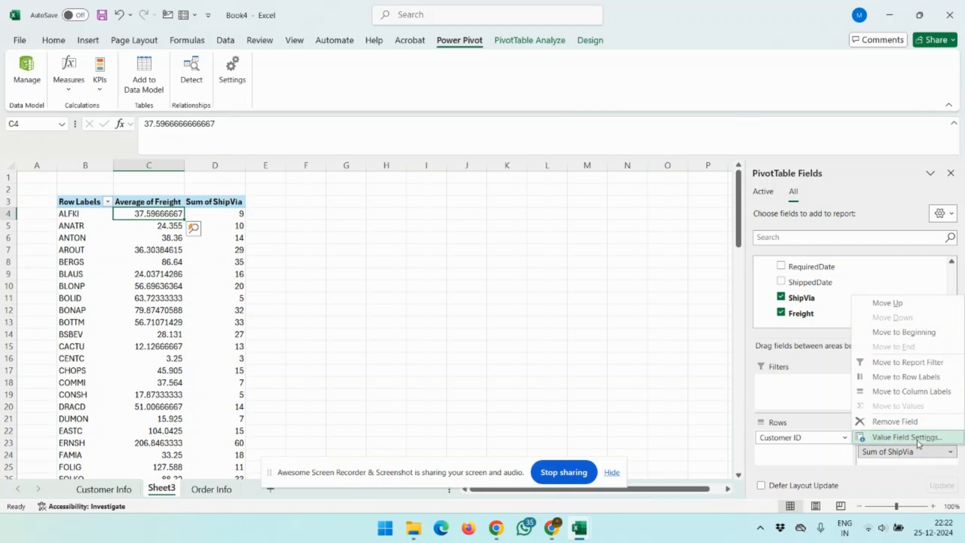
{"action": "left_click", "coordinate": [922, 437]}
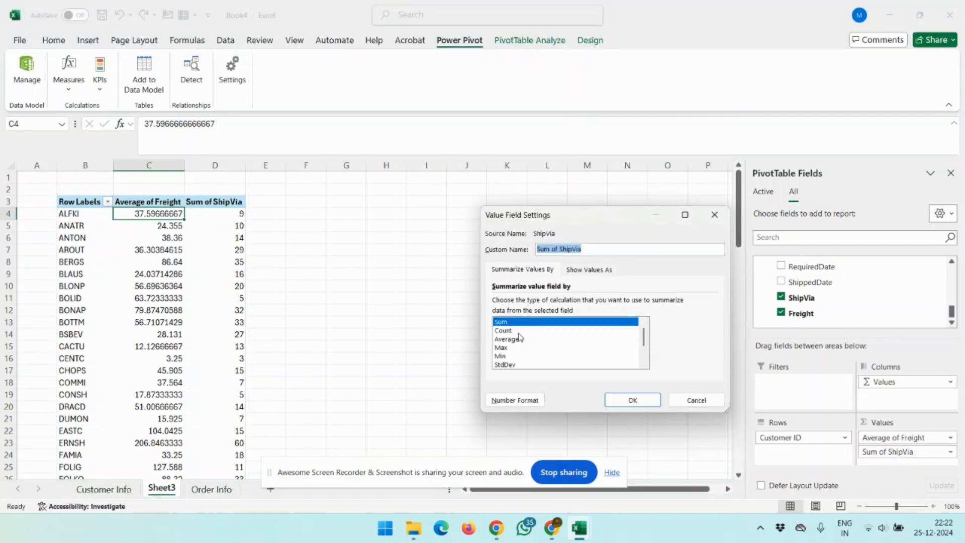
{"action": "left_click", "coordinate": [509, 332]}
{"action": "left_click", "coordinate": [629, 400]}
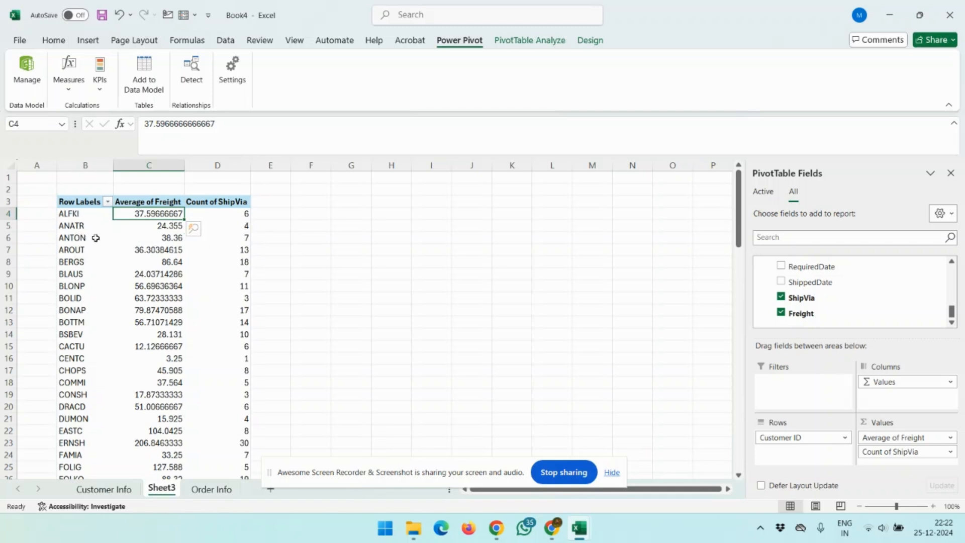
Add the OrderID field of the order table to the PivotTable rows below Customer ID
{"action": "mouse_move", "coordinate": [235, 247]}
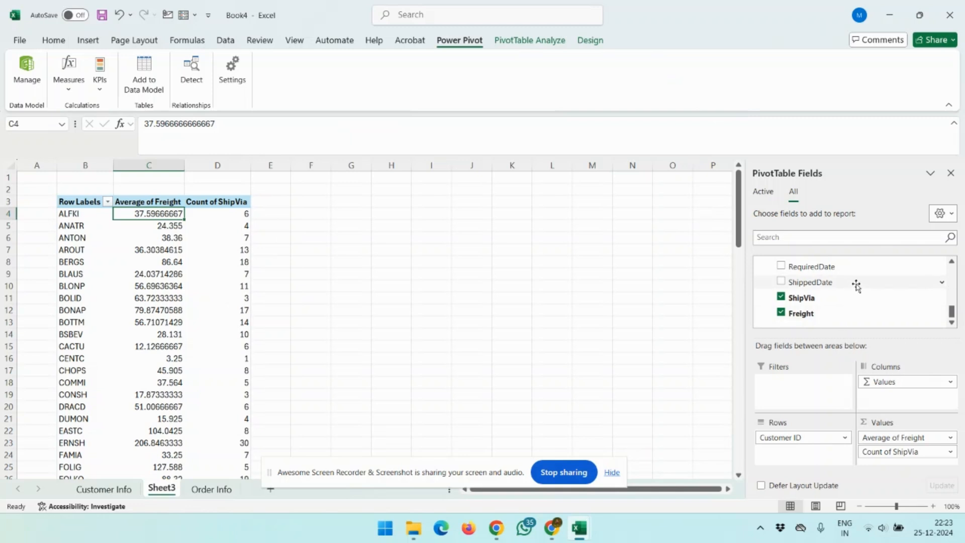
{"action": "scroll", "coordinate": [856, 285], "scroll_direction": "up", "scroll_amount": 1}
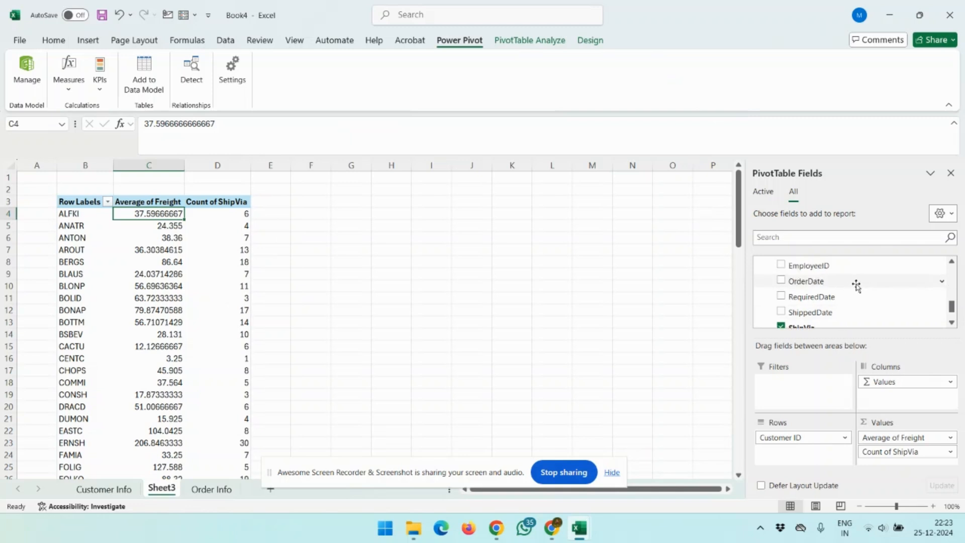
{"action": "left_click", "coordinate": [953, 263]}
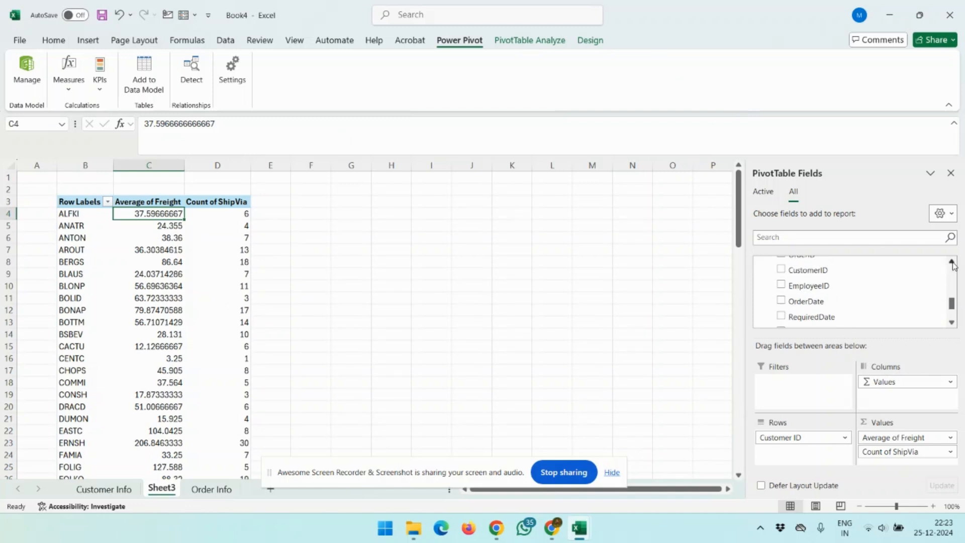
{"action": "left_click", "coordinate": [952, 263]}
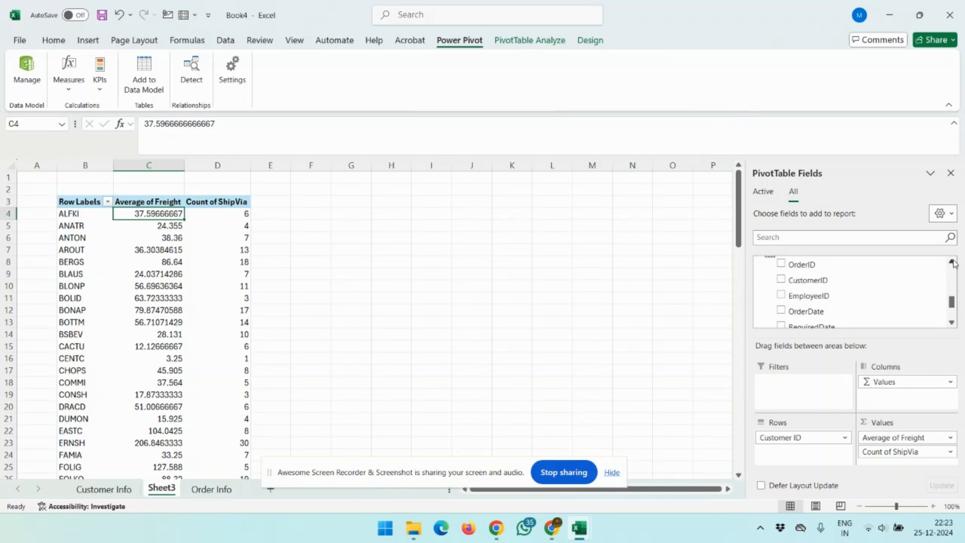
{"action": "left_click", "coordinate": [952, 263]}
{"action": "left_click_drag", "start_coordinate": [795, 284], "coordinate": [793, 455]}
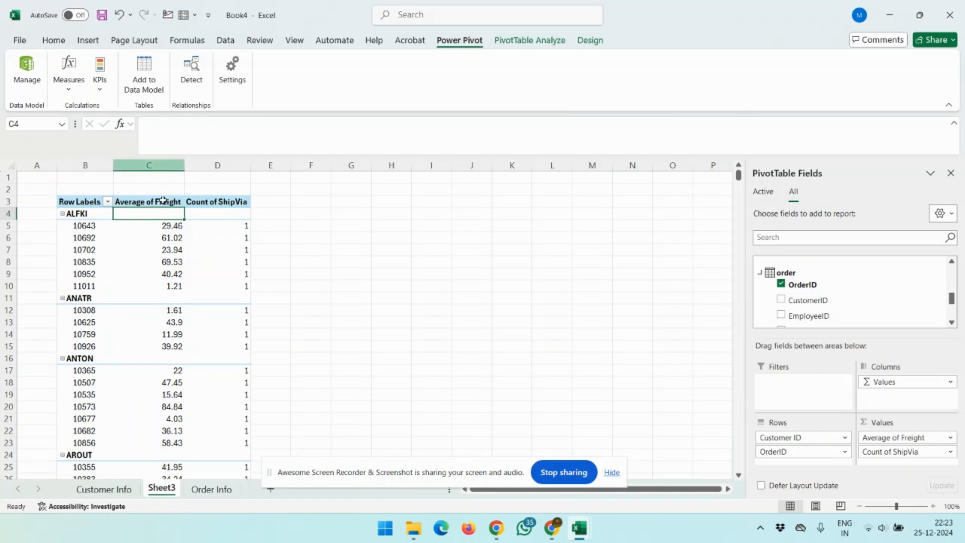
Enable the classic PivotTable layout in the PivotTable display options
{"action": "right_click", "coordinate": [111, 255]}
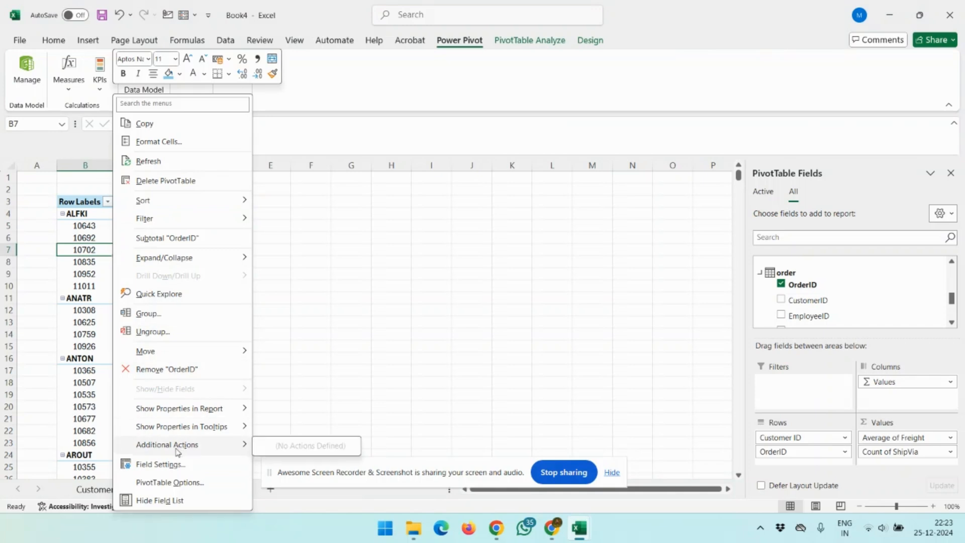
{"action": "right_click", "coordinate": [80, 278]}
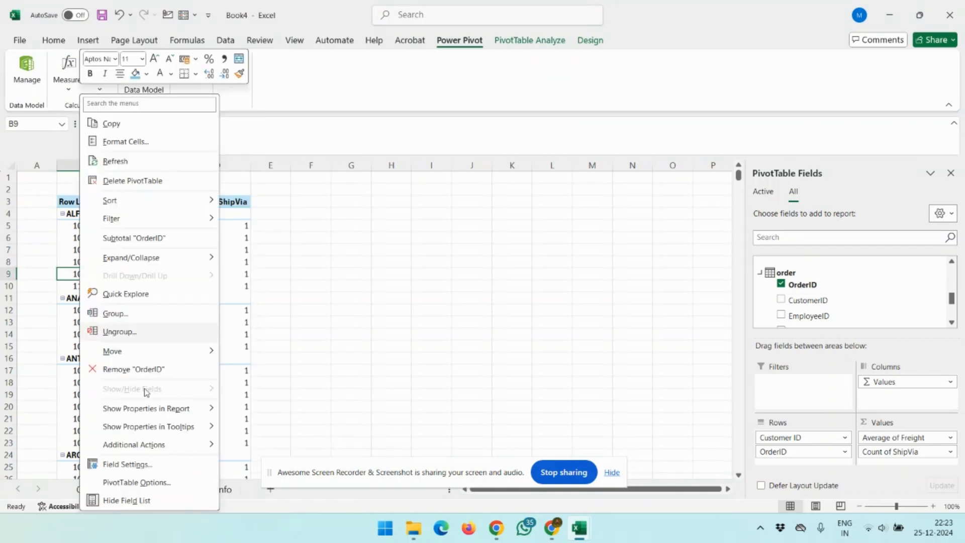
{"action": "left_click", "coordinate": [131, 484]}
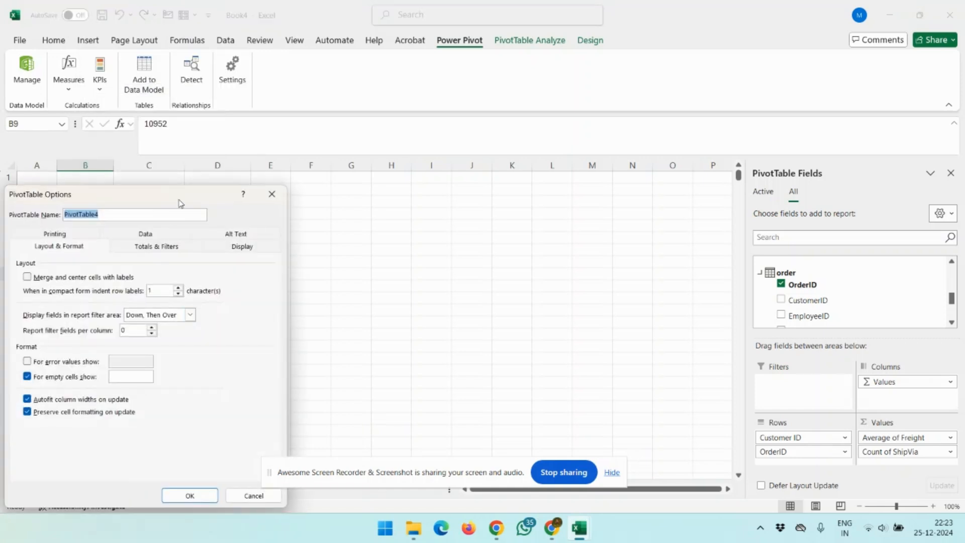
{"action": "left_click", "coordinate": [242, 247]}
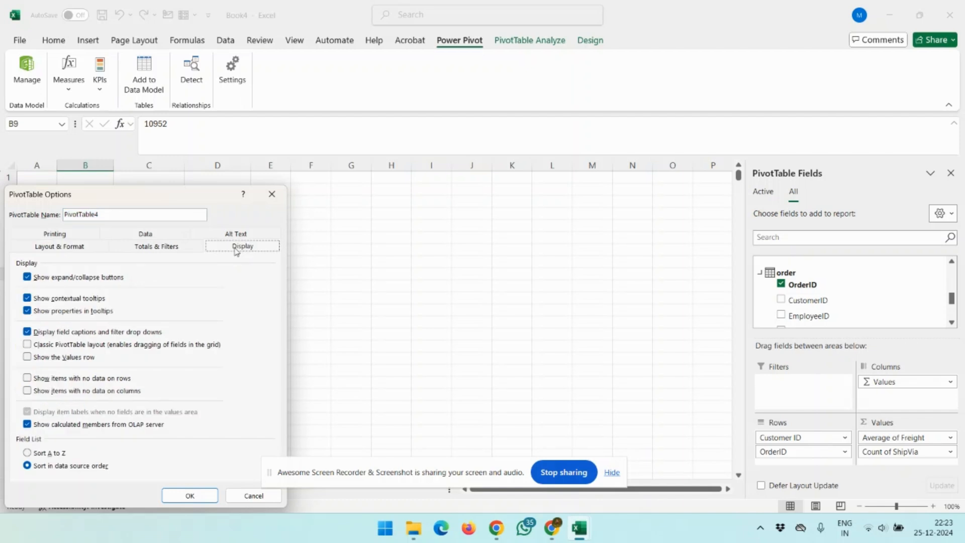
{"action": "left_click", "coordinate": [63, 346]}
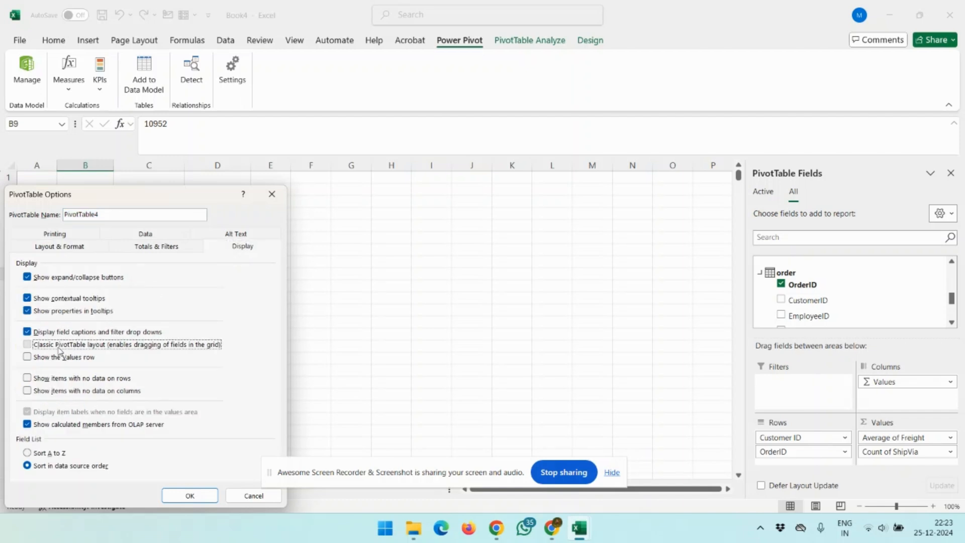
{"action": "left_click", "coordinate": [194, 498]}
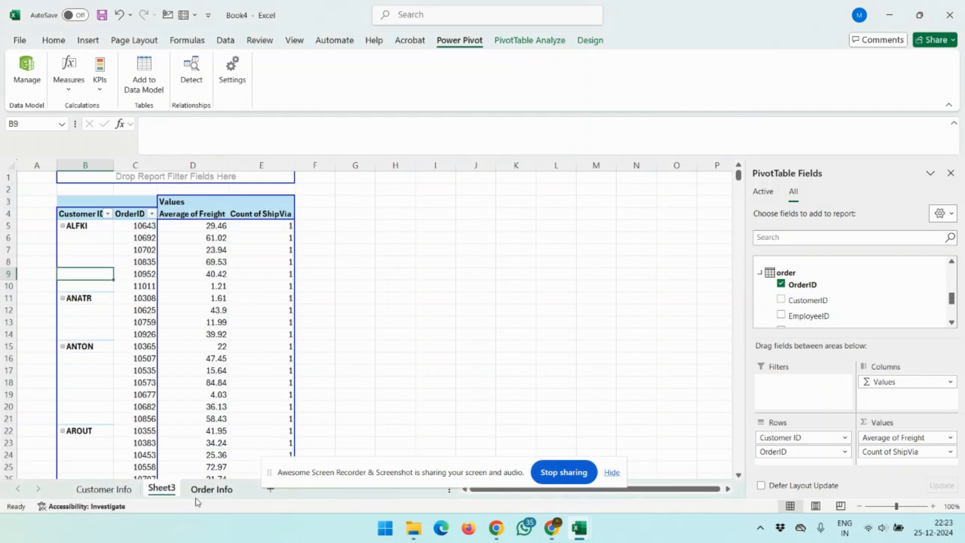
Check the PivotTable's order rows against the Order Info sheet and remove the OrderID field from the PivotTable rows
{"action": "left_click", "coordinate": [133, 245]}
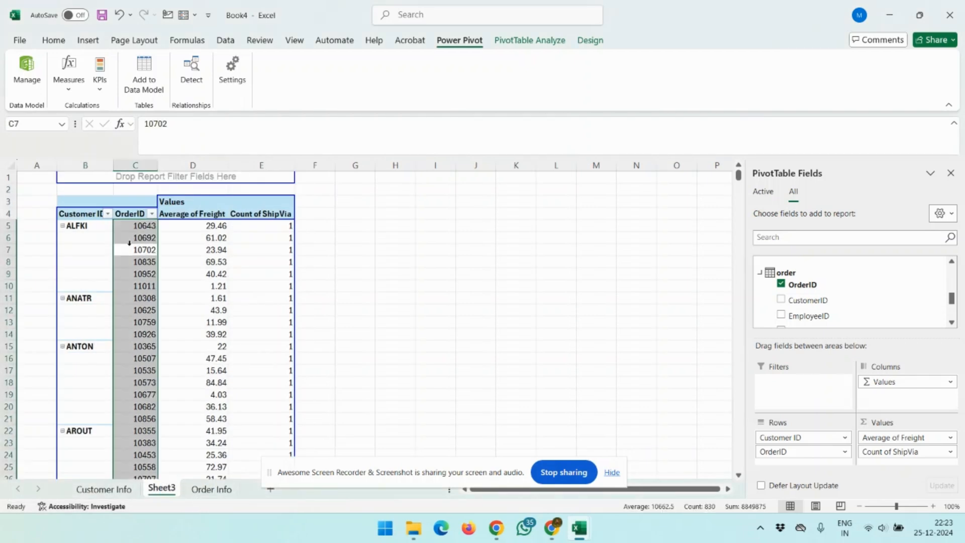
{"action": "left_click", "coordinate": [217, 224]}
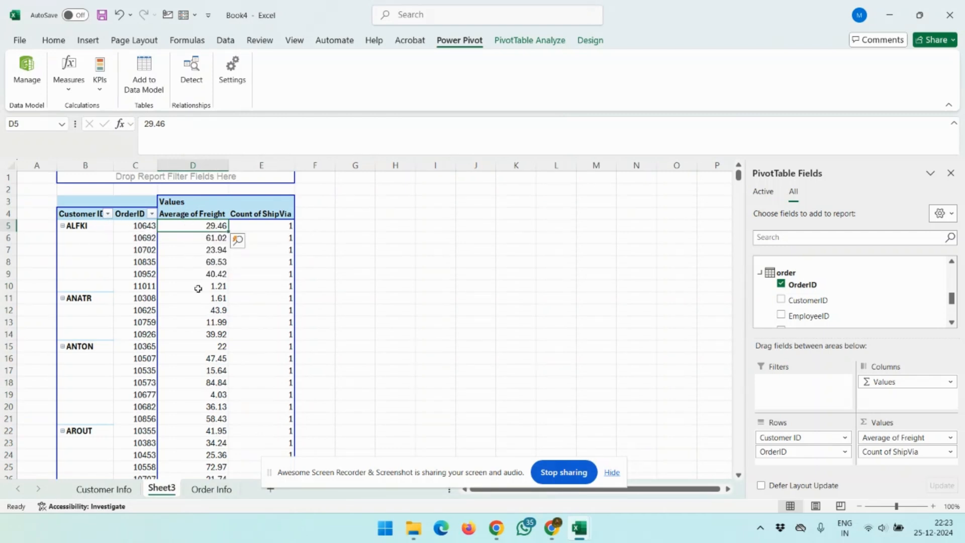
{"action": "left_click", "coordinate": [212, 490]}
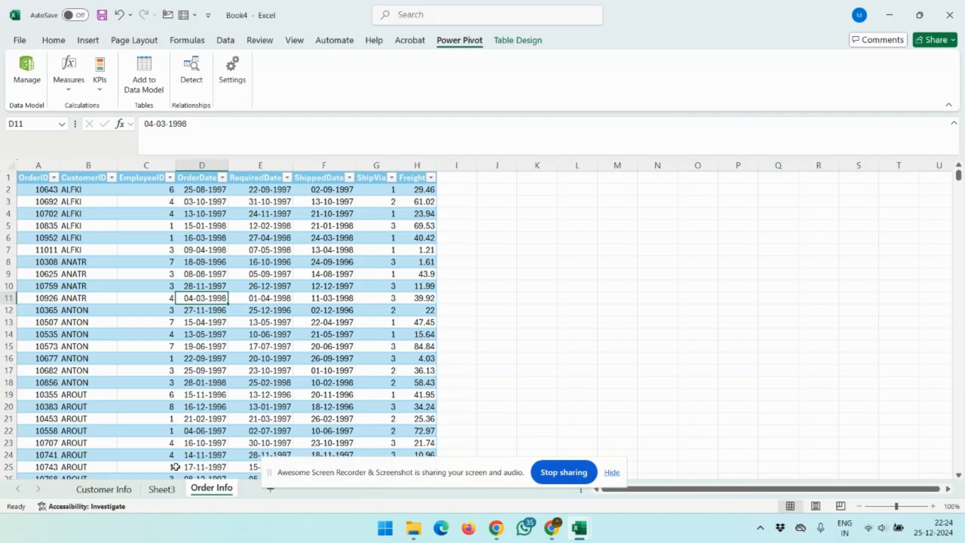
{"action": "left_click", "coordinate": [161, 488]}
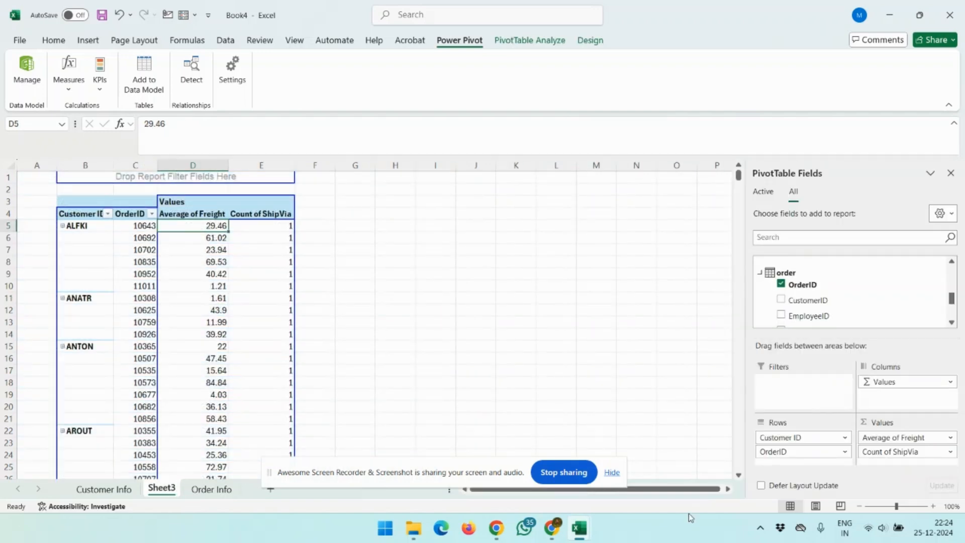
{"action": "left_click_drag", "start_coordinate": [777, 454], "coordinate": [802, 296]}
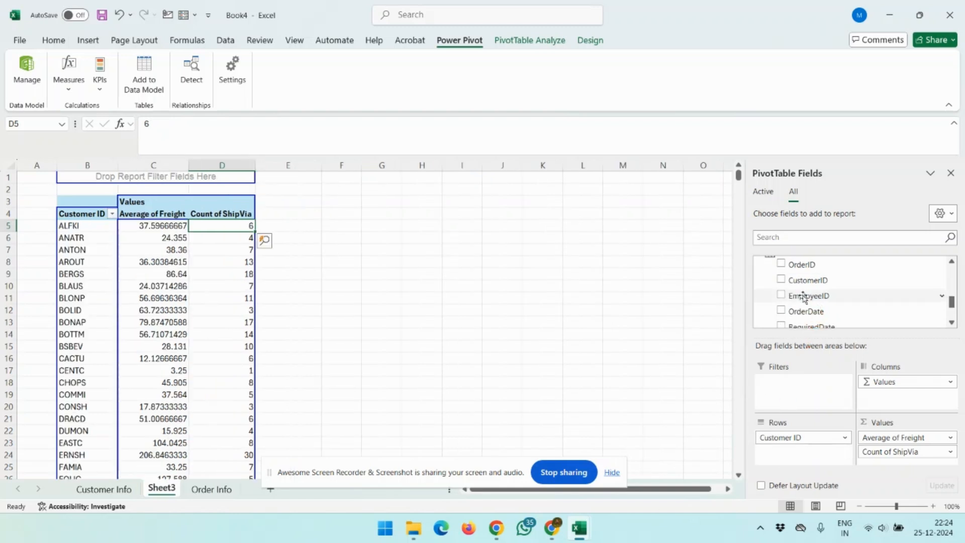